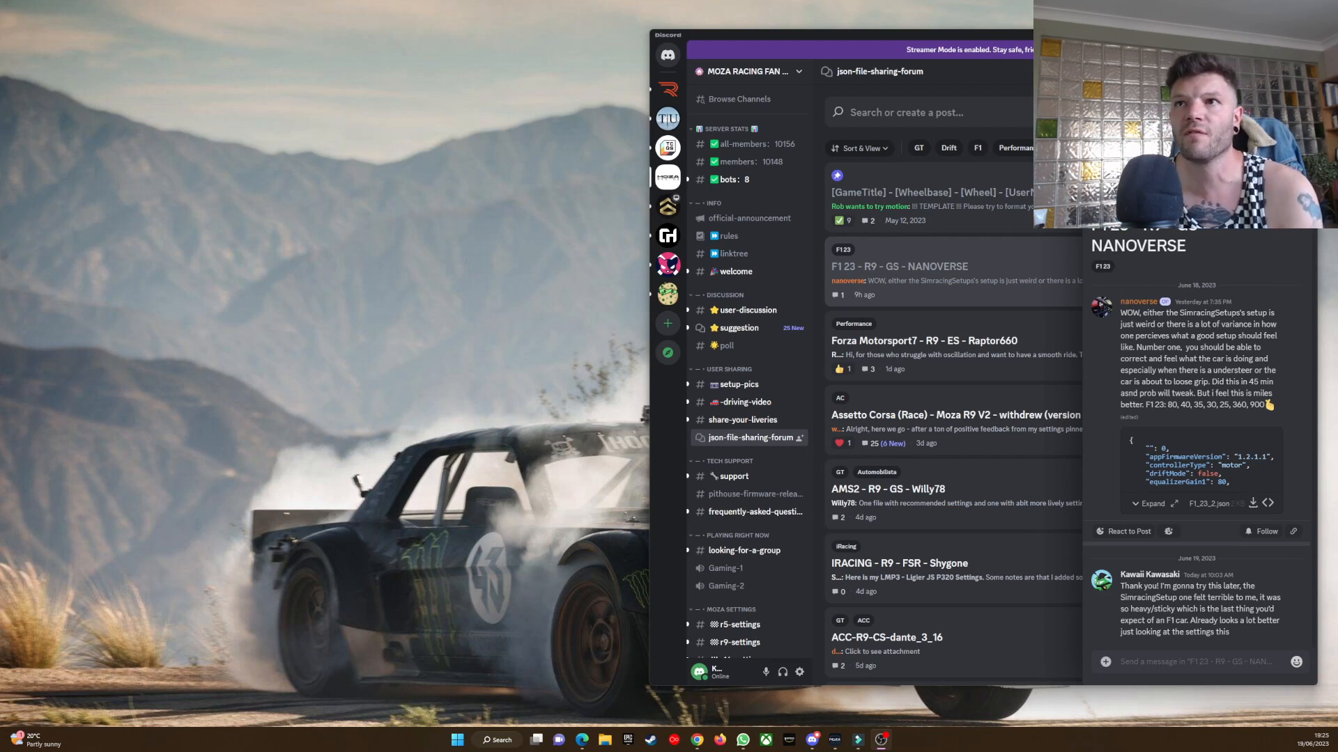
Open the "F1 23 - R9 - GS - NANOVERSE" post in json-file-sharing-forum and download its attached F1_23_2 JSON preset.
left_click(1295, 71)
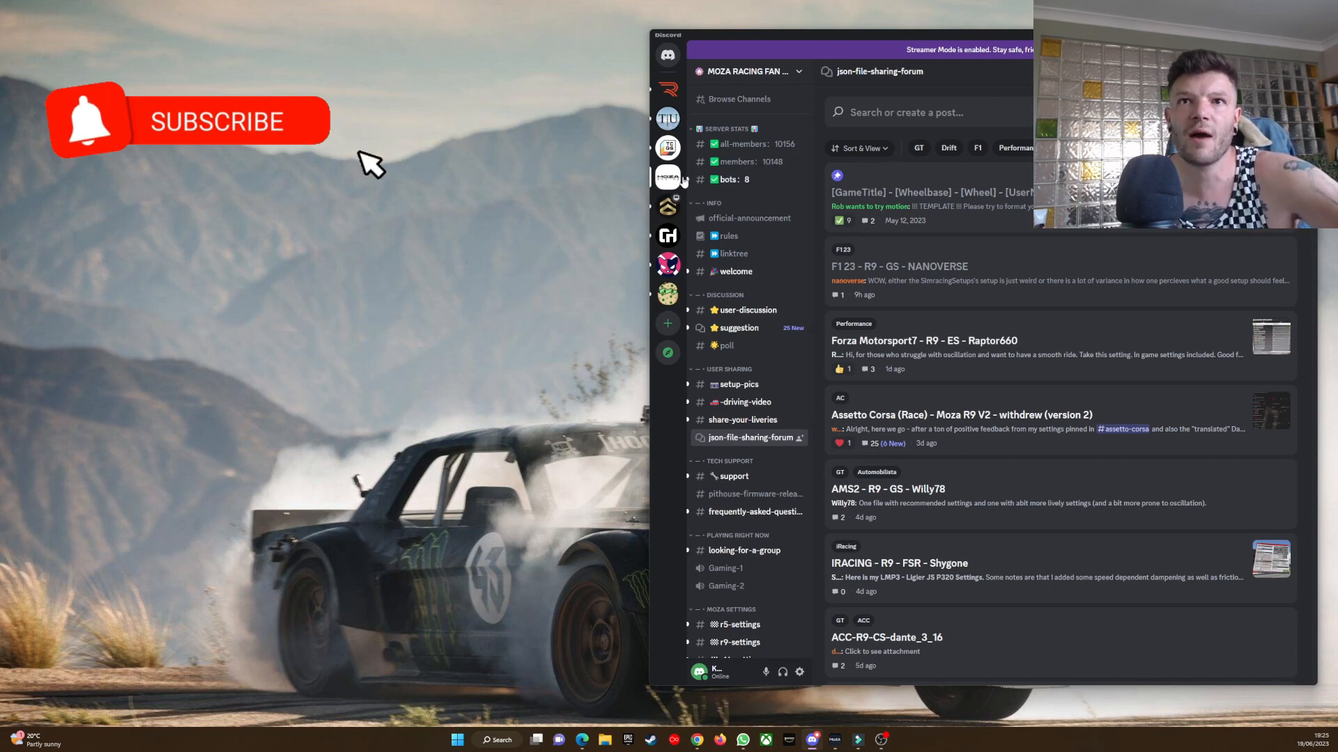
mouse_move(775, 436)
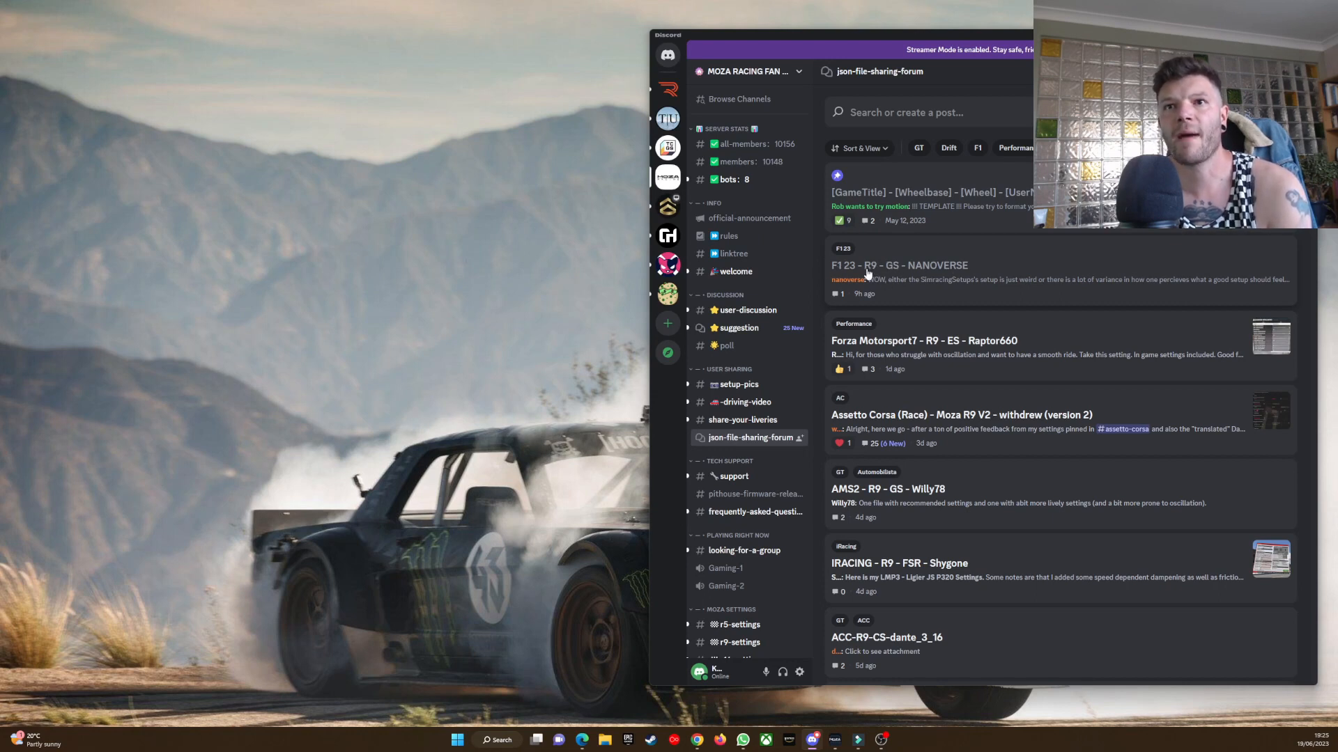
left_click(963, 271)
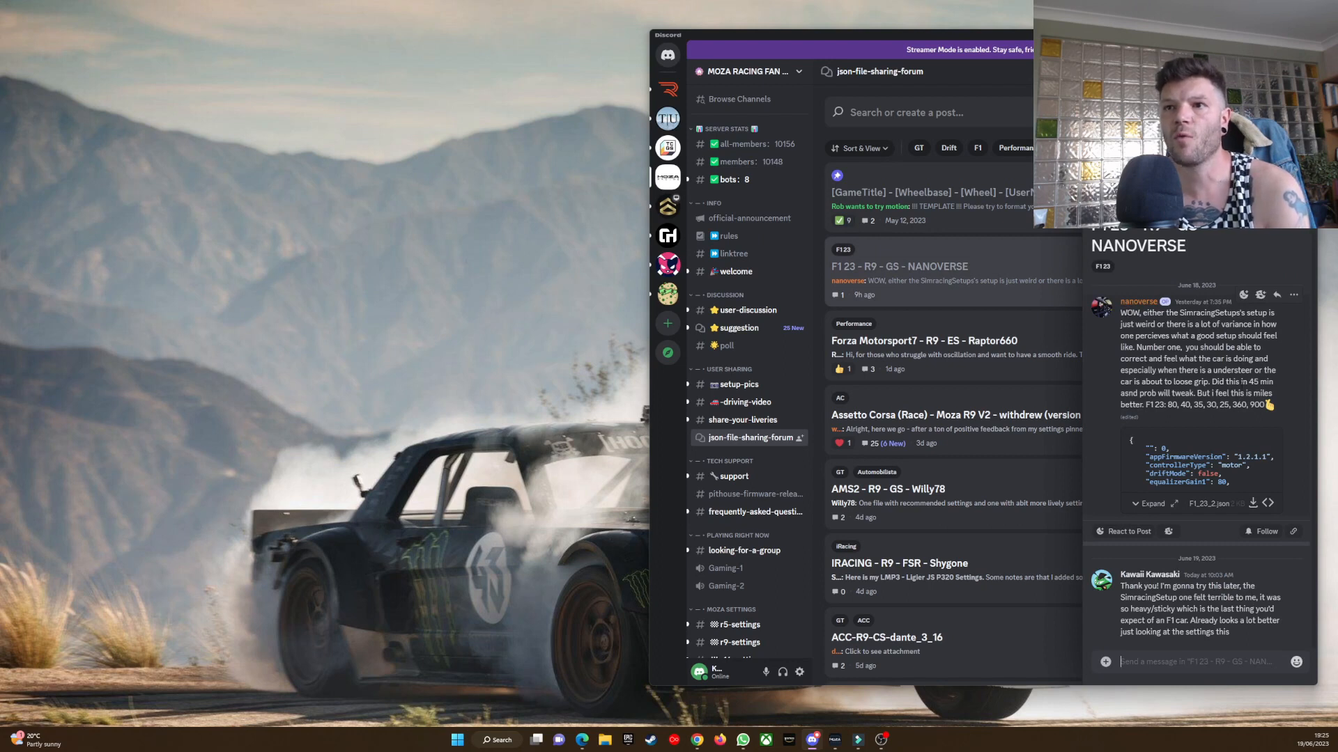
left_click(1252, 505)
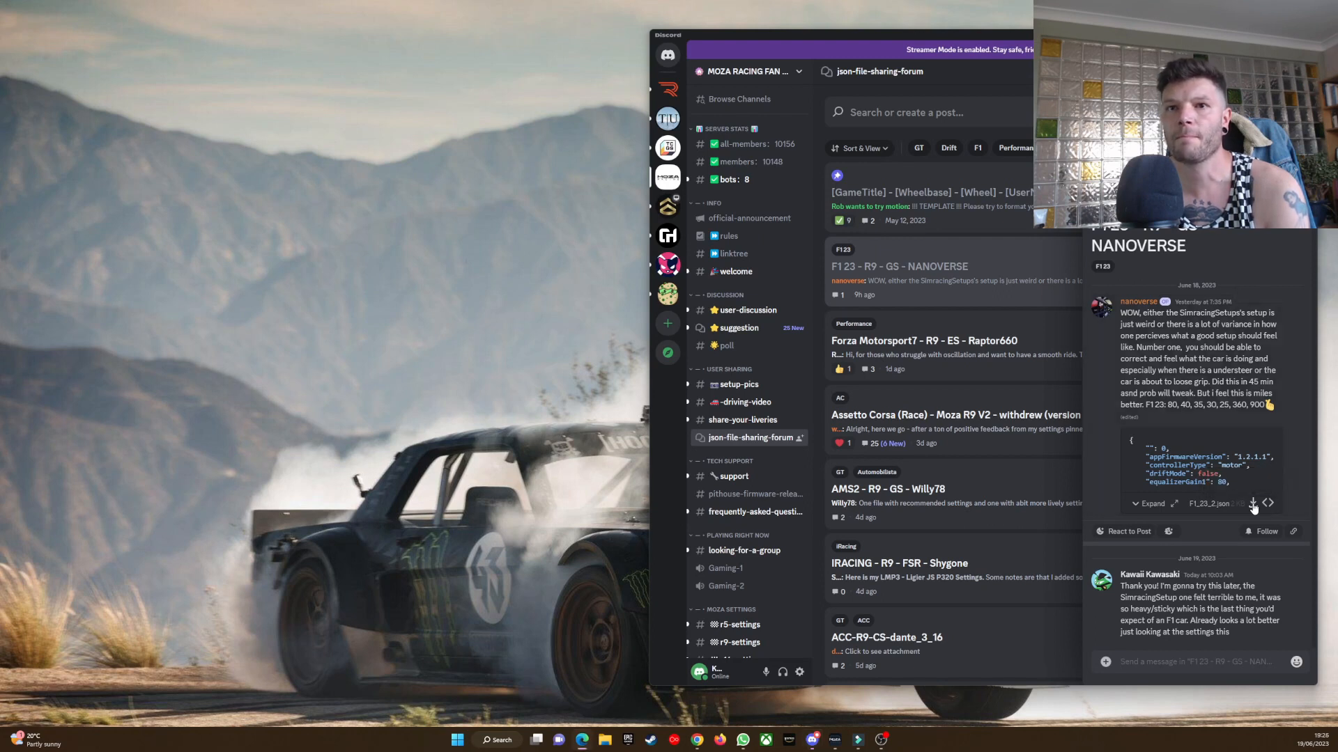
Delete the older F1_23_2 file from the Downloads folder and select the newly downloaded F1_23_2 (1) file.
left_click(605, 741)
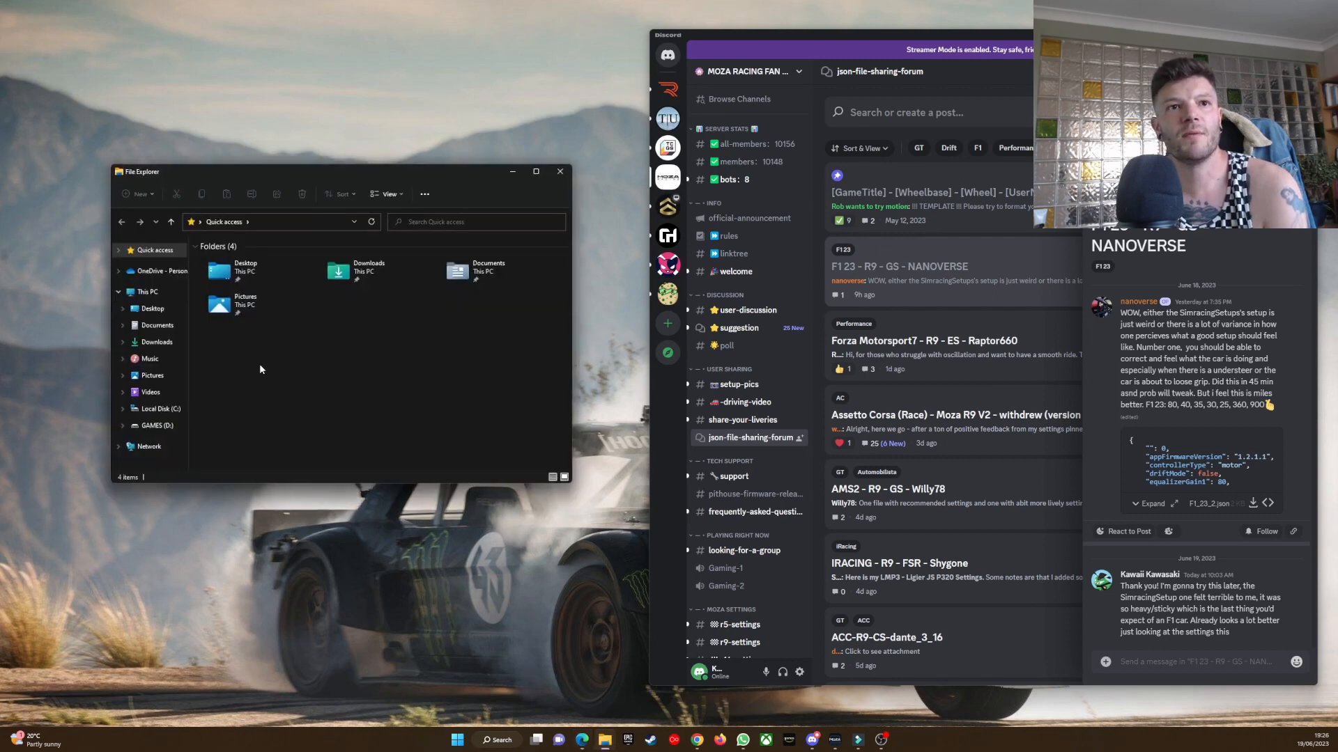
left_click(157, 342)
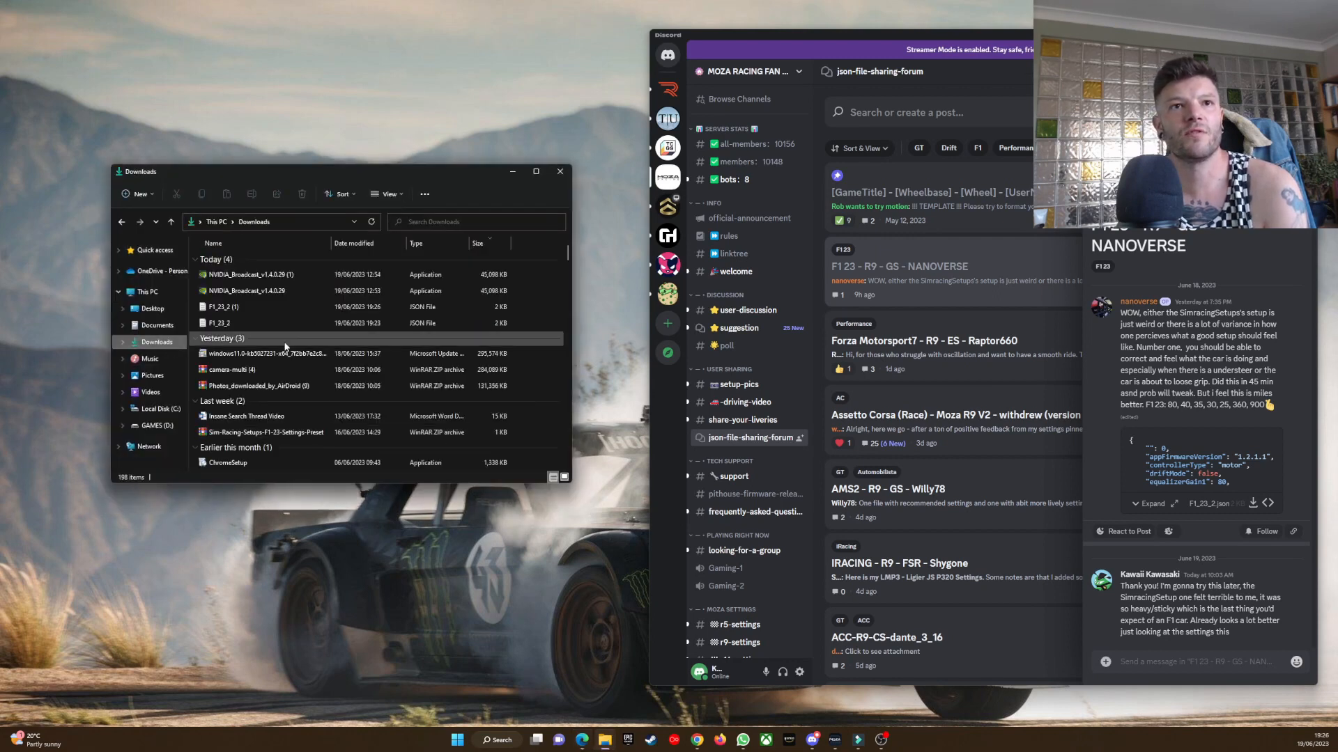
left_click(241, 308)
left_click(234, 324)
key("Delete")
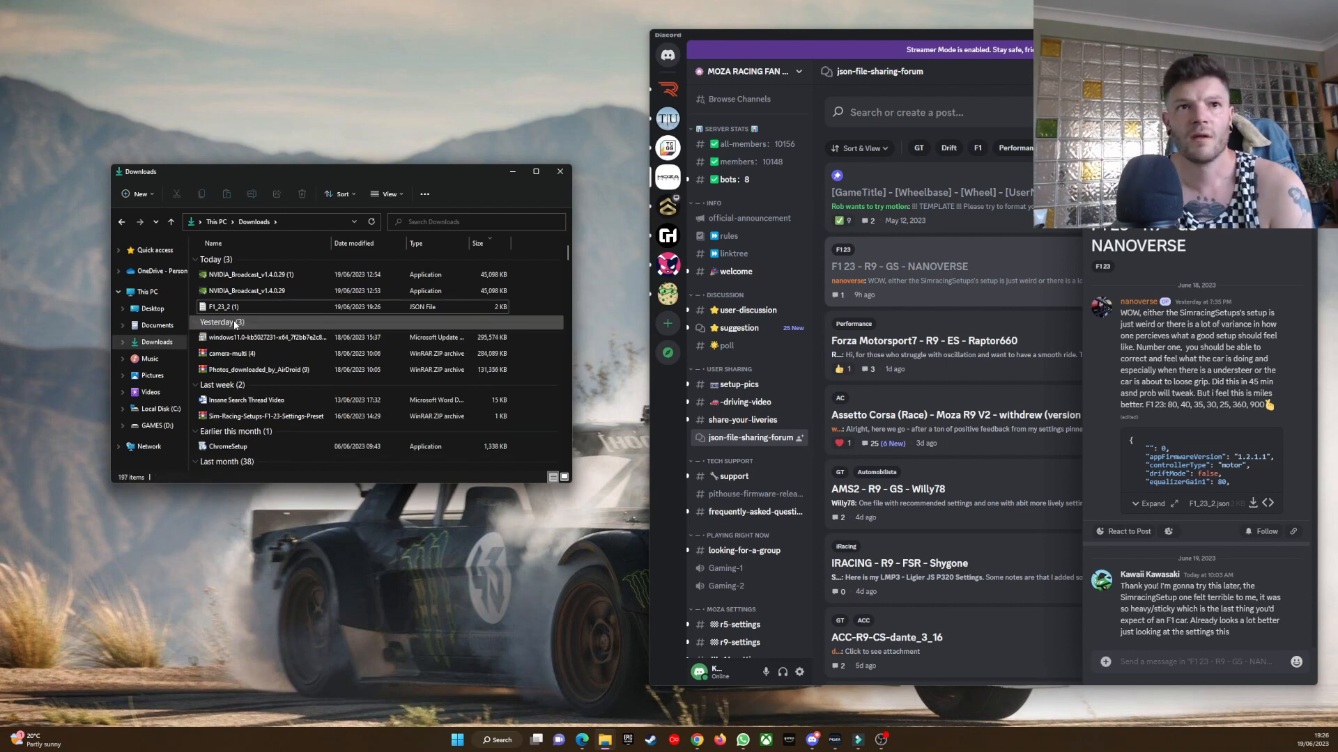
left_click(246, 307)
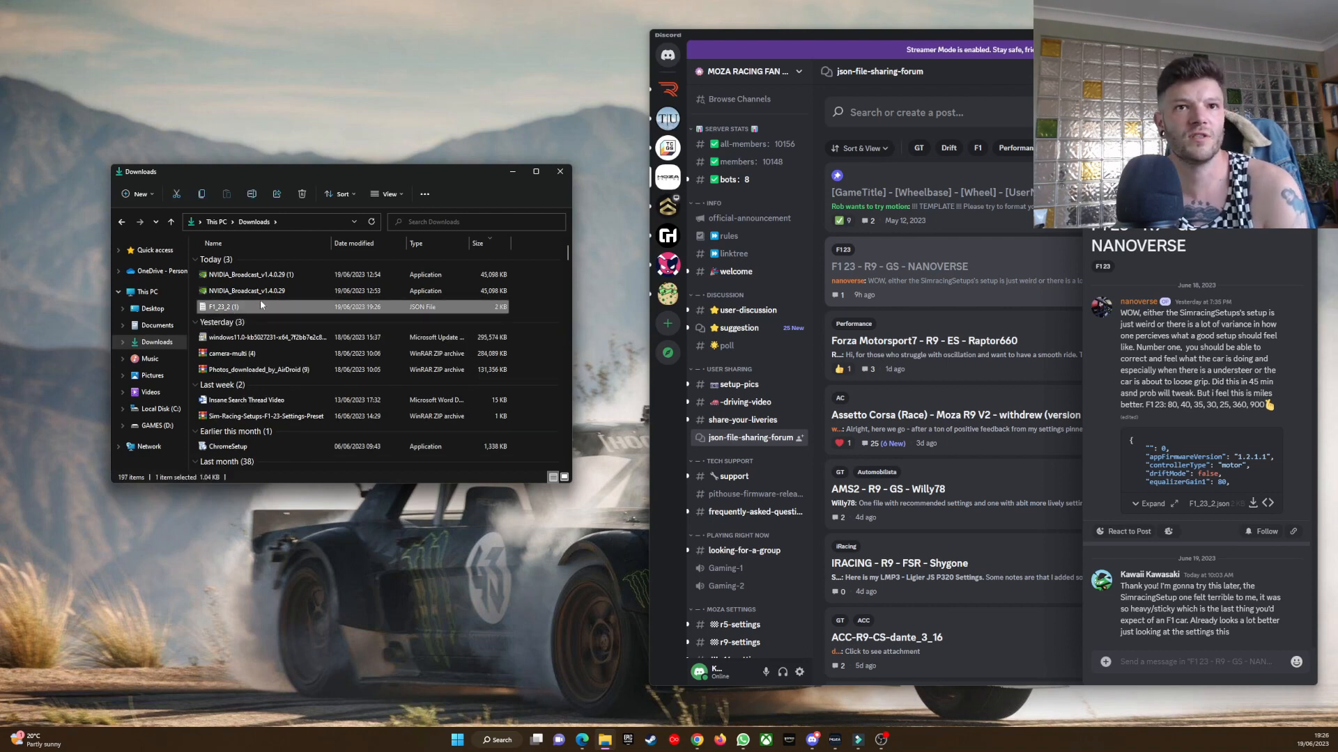
left_click_drag(386, 177, 410, 176)
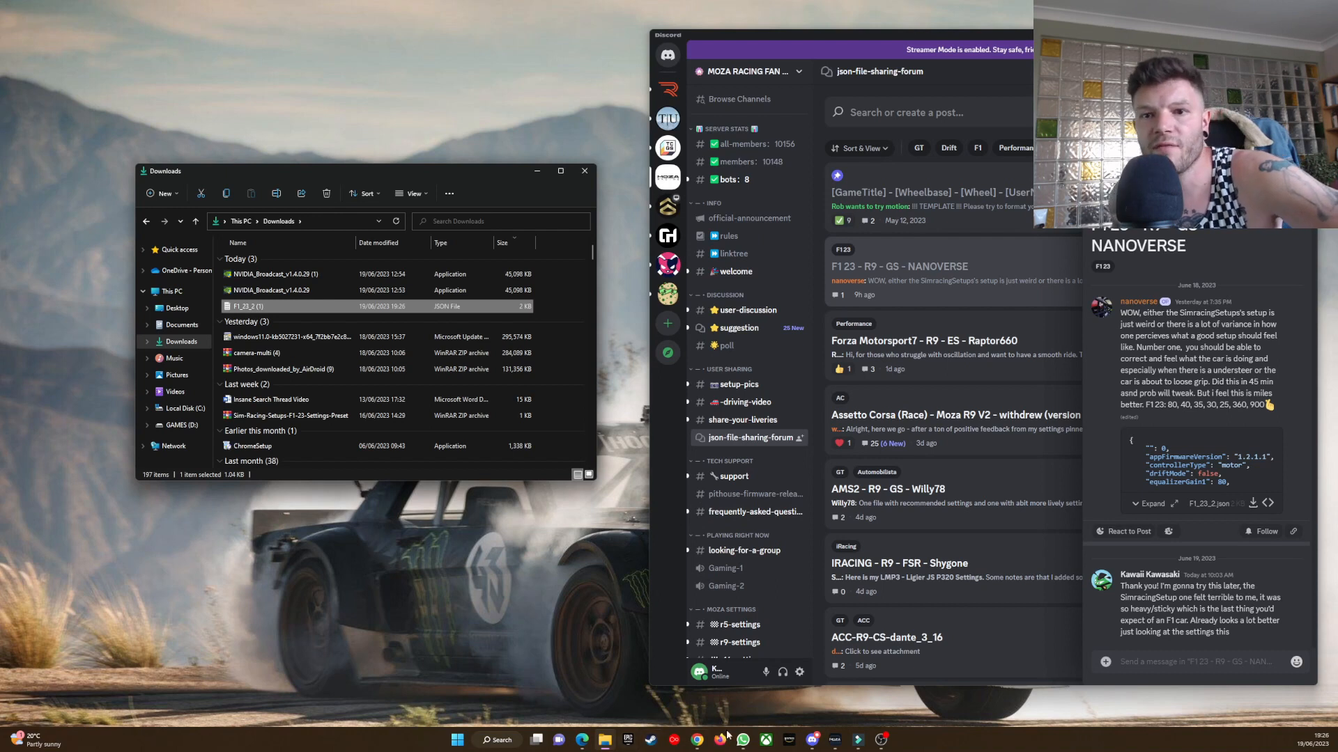
Switch to MOZA Pit House and check the firmware versions and the overview of the connected devices.
left_click(835, 745)
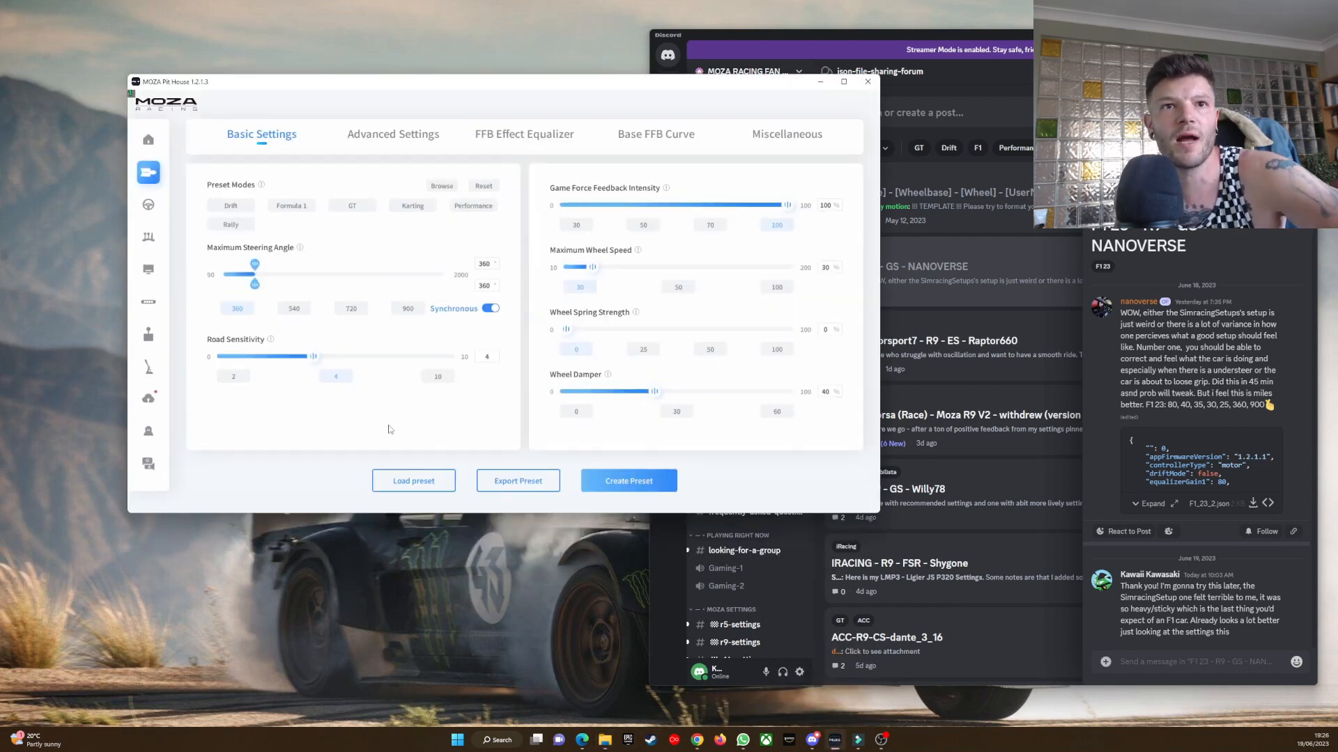
left_click(149, 399)
left_click(155, 434)
left_click(153, 402)
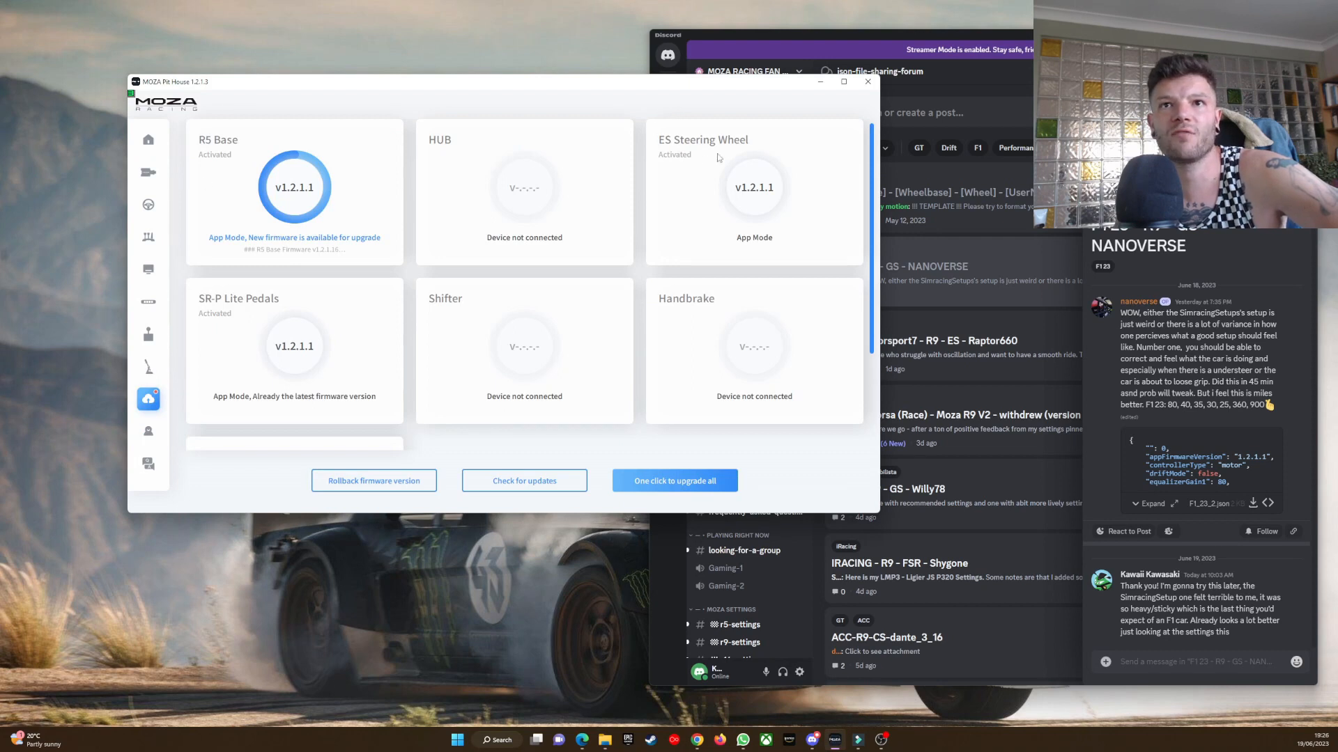
left_click(151, 143)
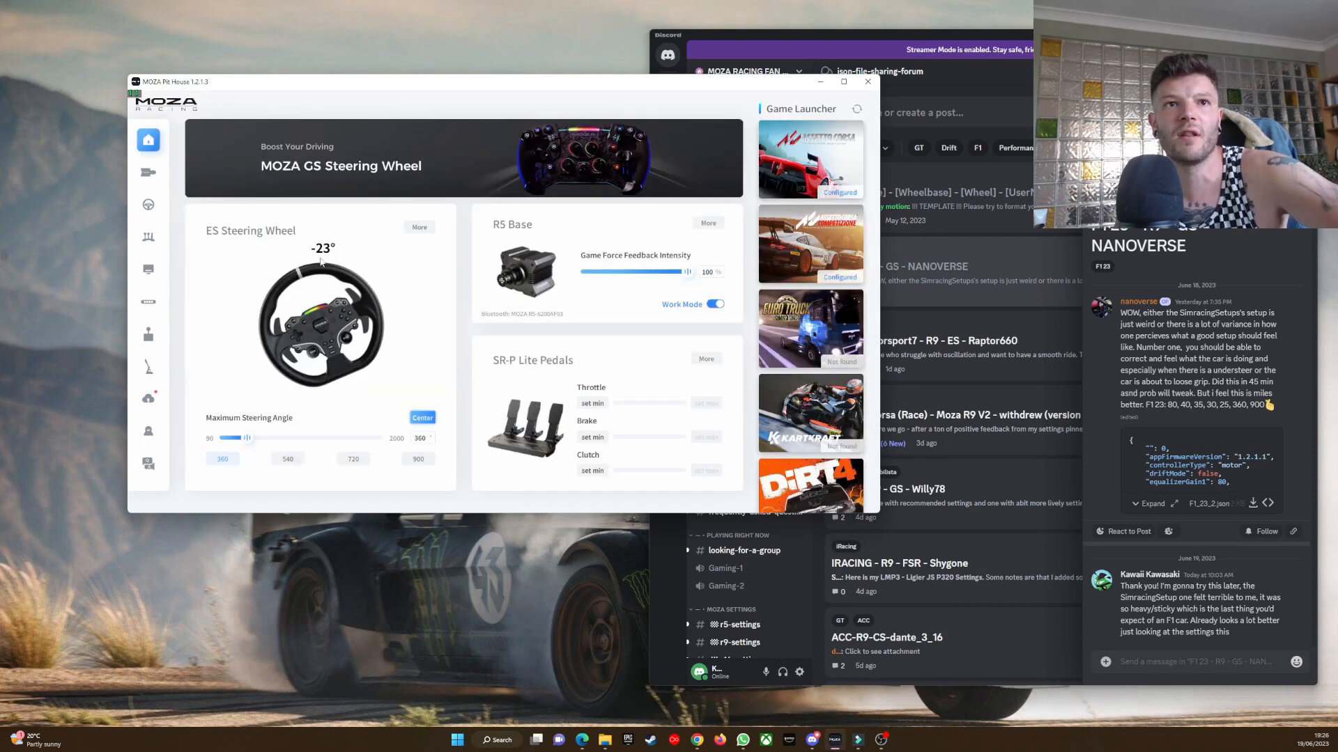
Try to load the F1_23_2 (1) preset from Downloads into the wheel base's basic settings.
left_click(148, 173)
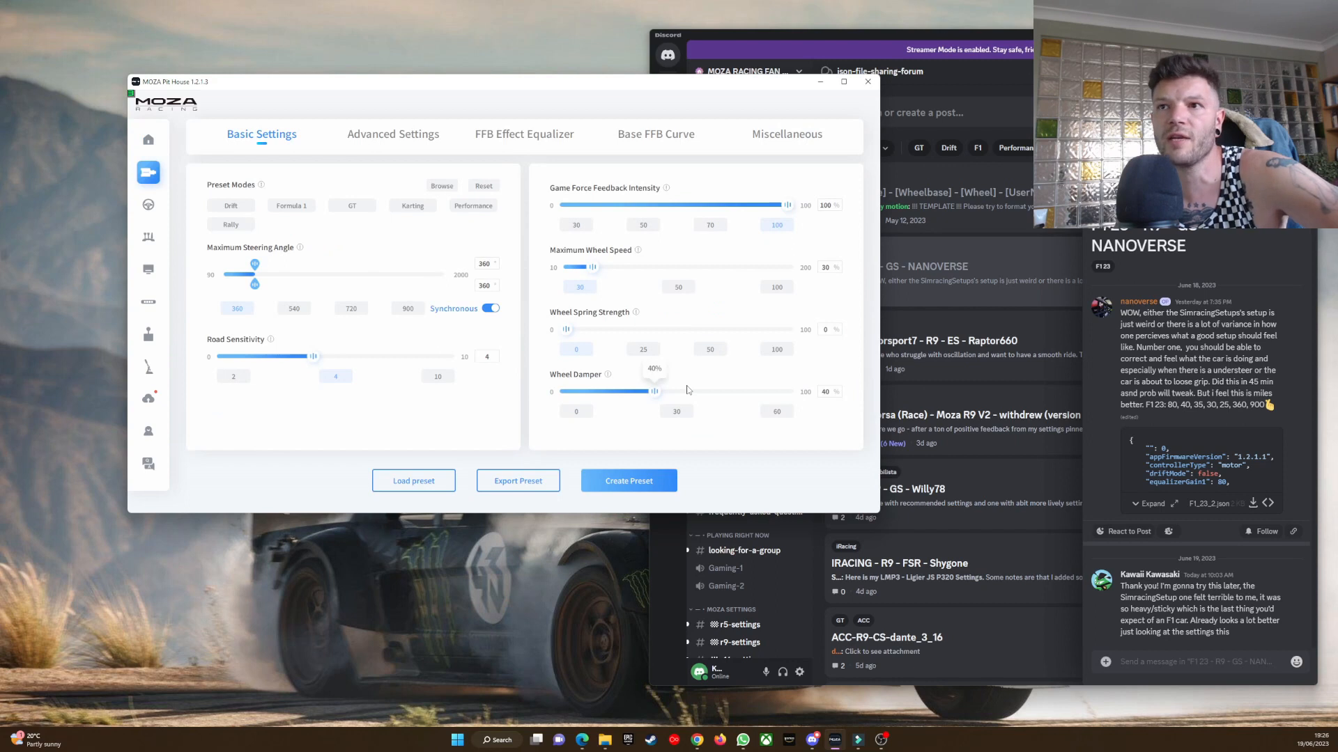
left_click(429, 481)
left_click(248, 188)
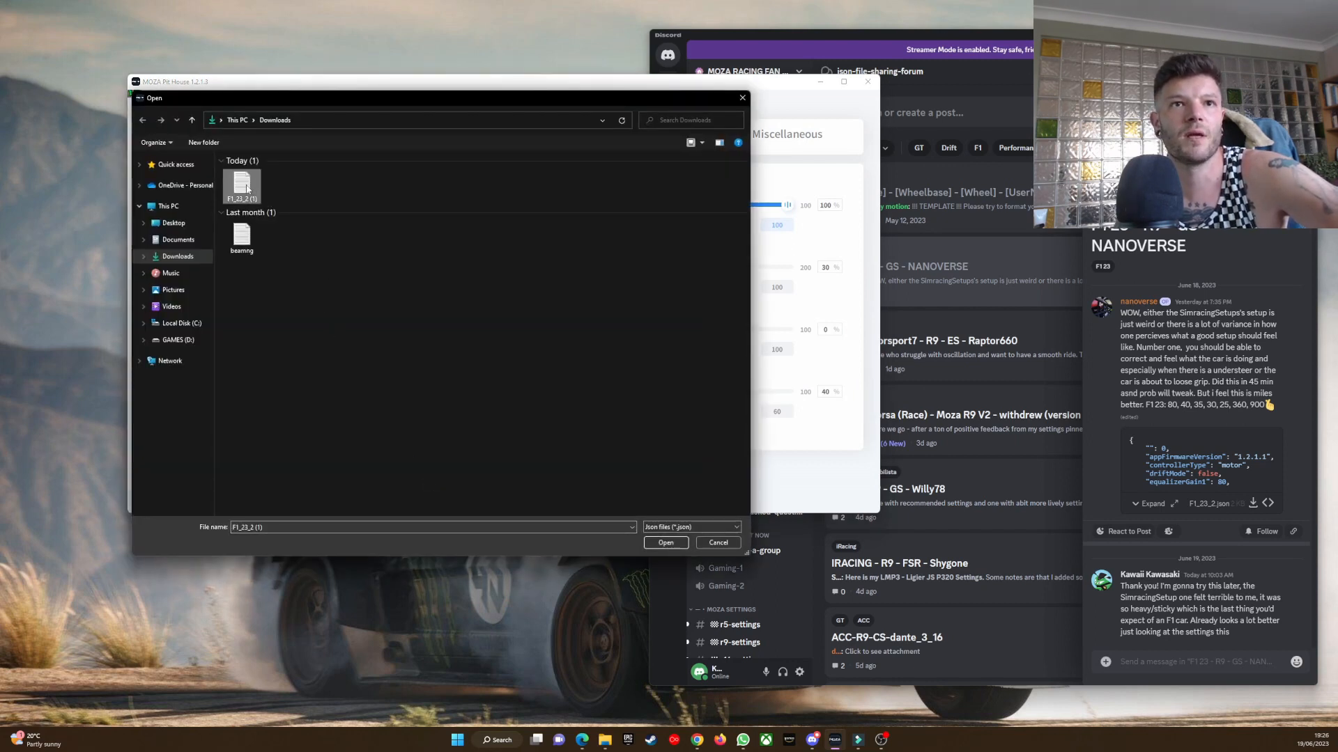
left_click(666, 544)
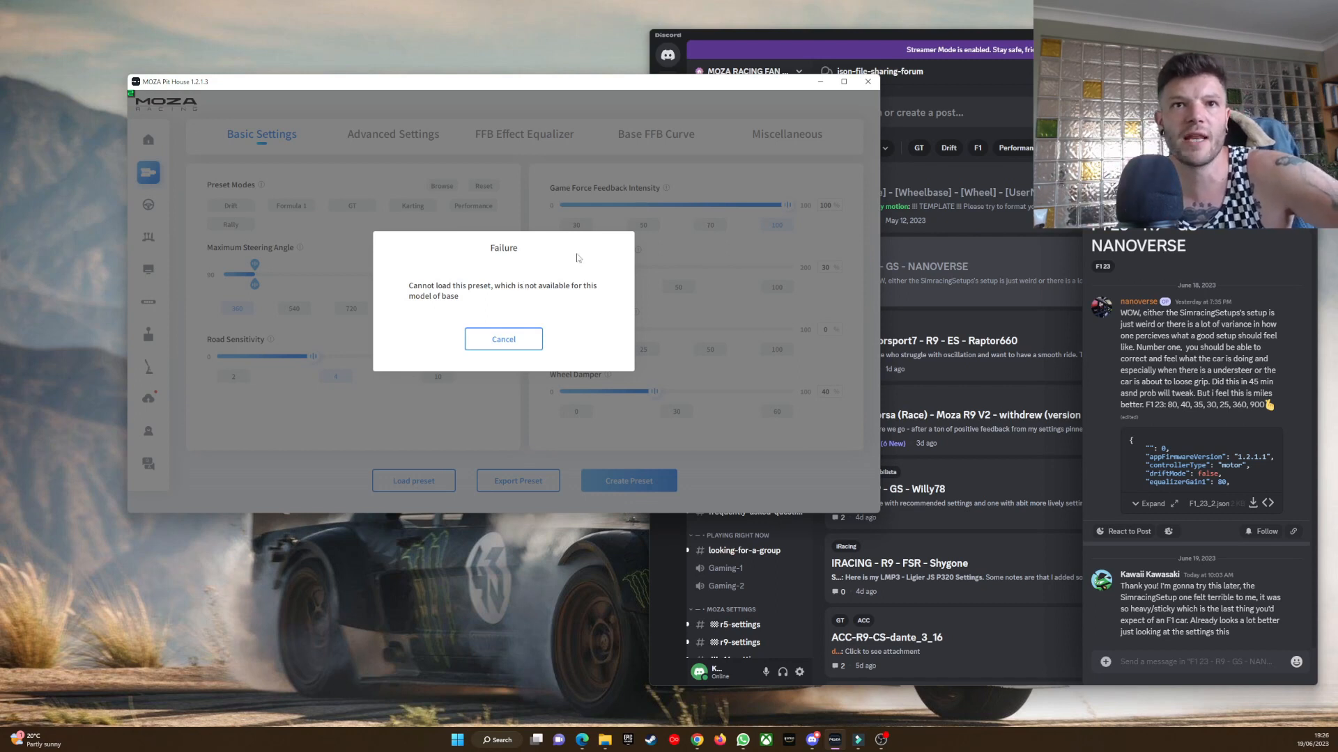
left_click(521, 341)
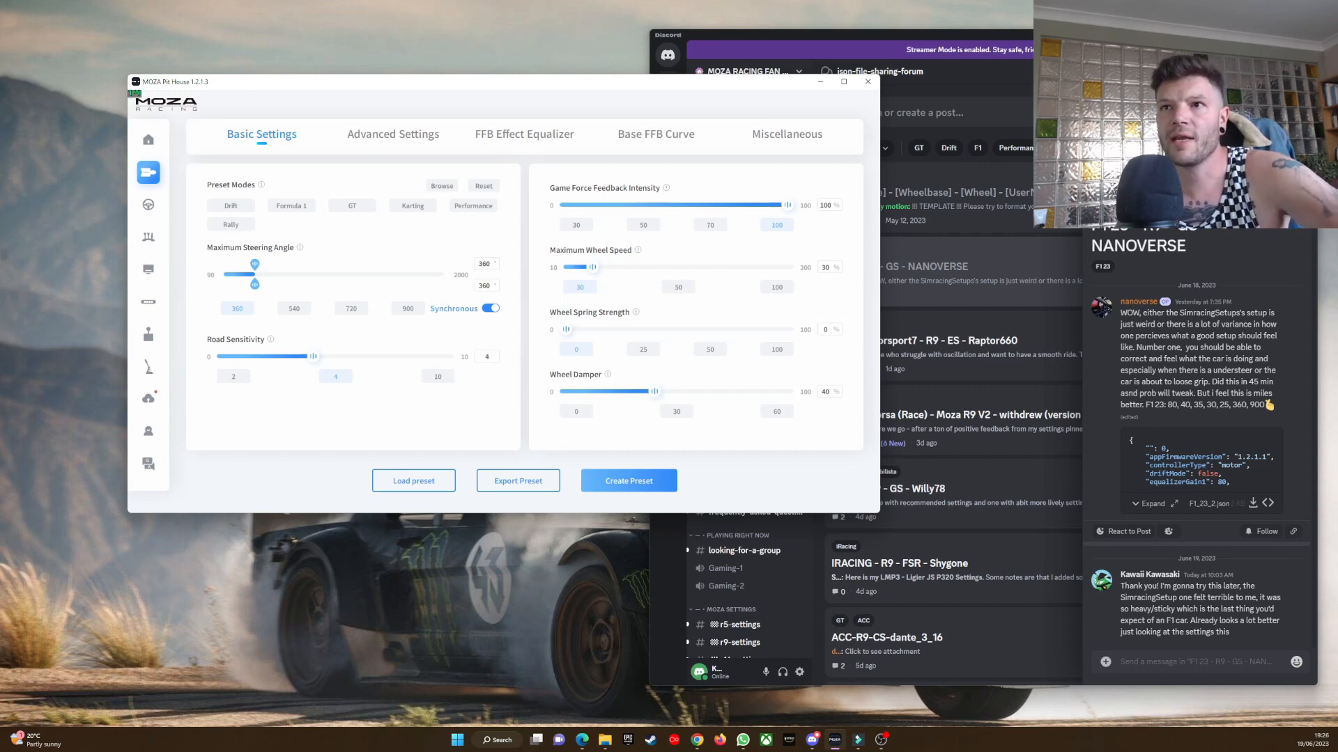
Open the downloaded F1_23_2 (1) preset file as text and place its window clear of the file list.
left_click(1296, 72)
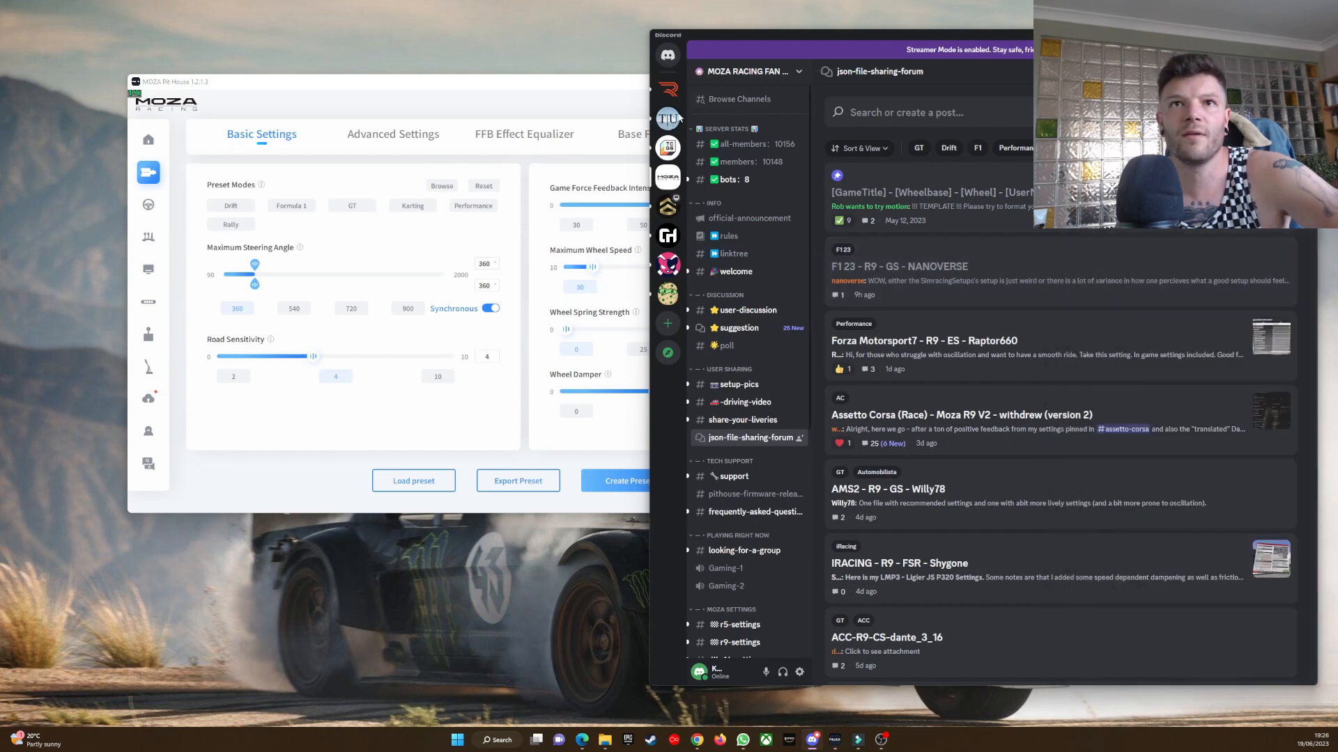
left_click_drag(575, 84, 508, 73)
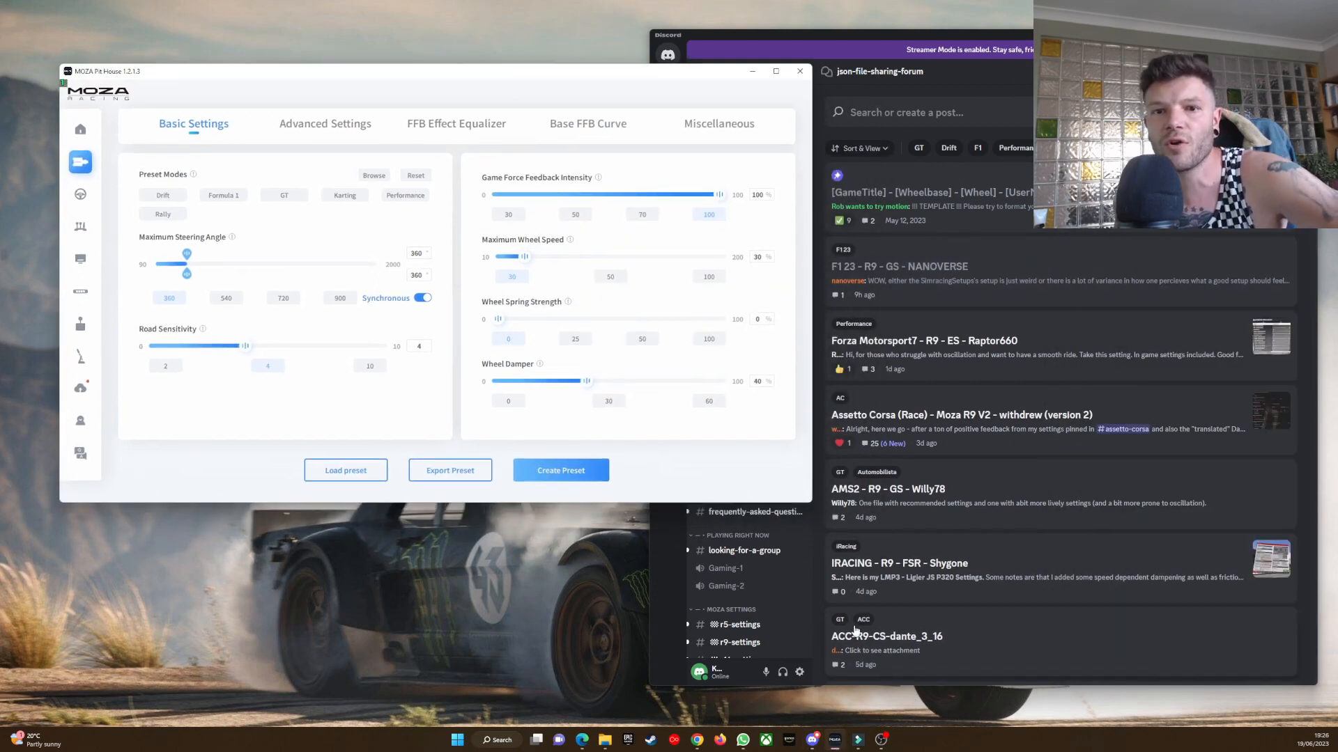
left_click(604, 739)
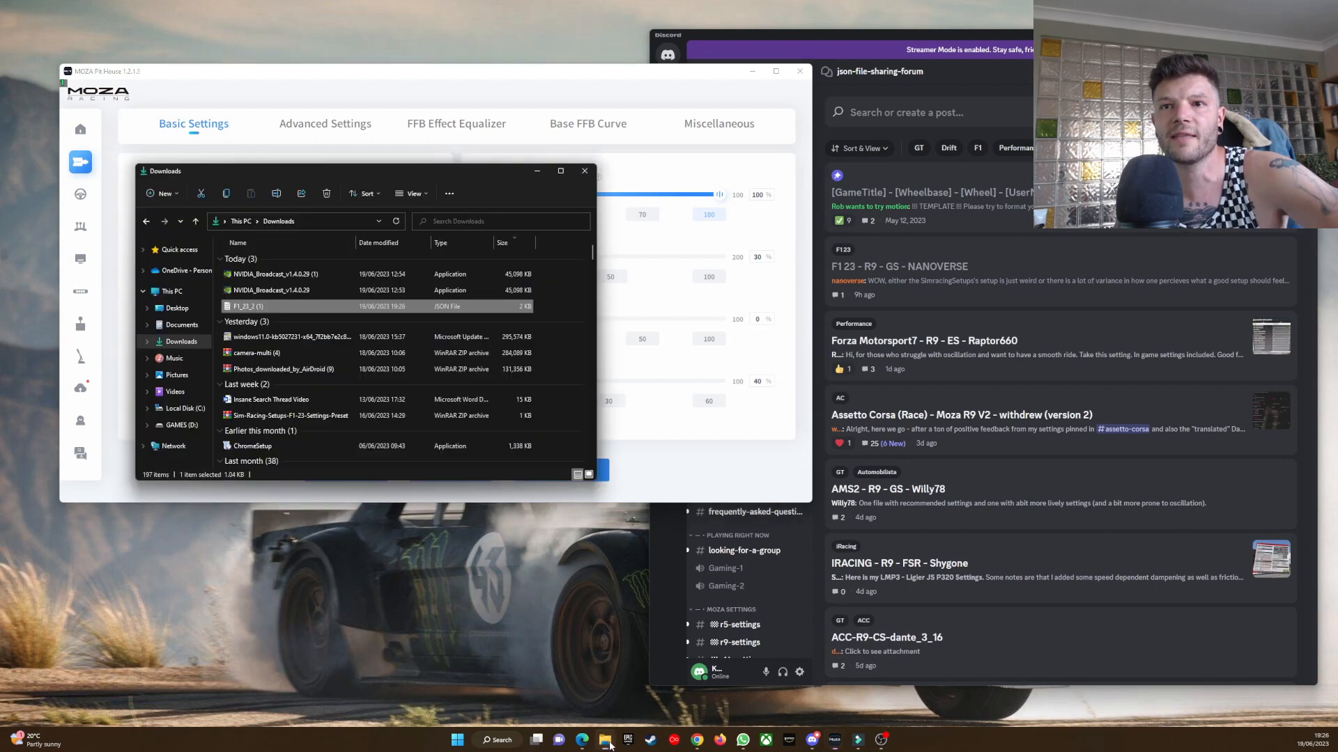
double_click(277, 308)
left_click_drag(343, 184, 963, 230)
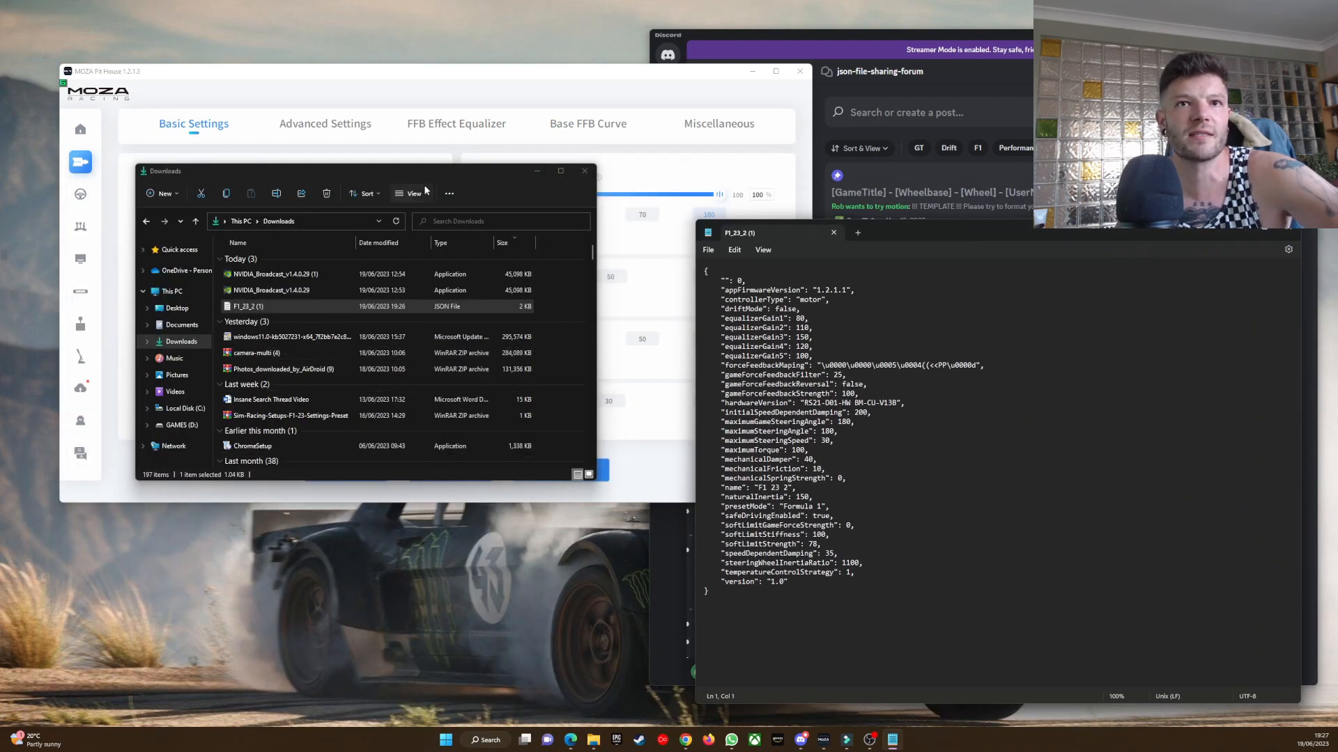
Open the AC-GT preset from Documents > MOZA Pit House > PresetLibrary > R5 Base in a separate text window beside F1_23_2 (1).
left_click(193, 326)
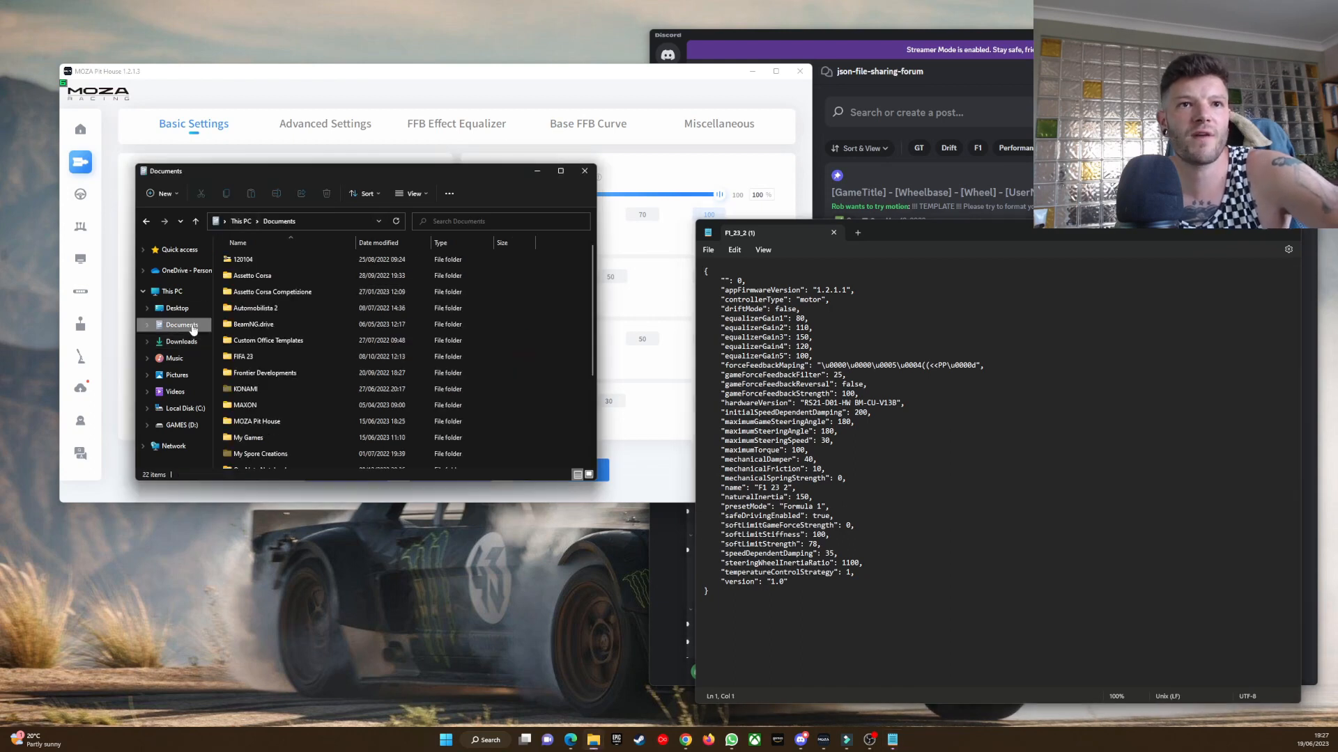
double_click(269, 423)
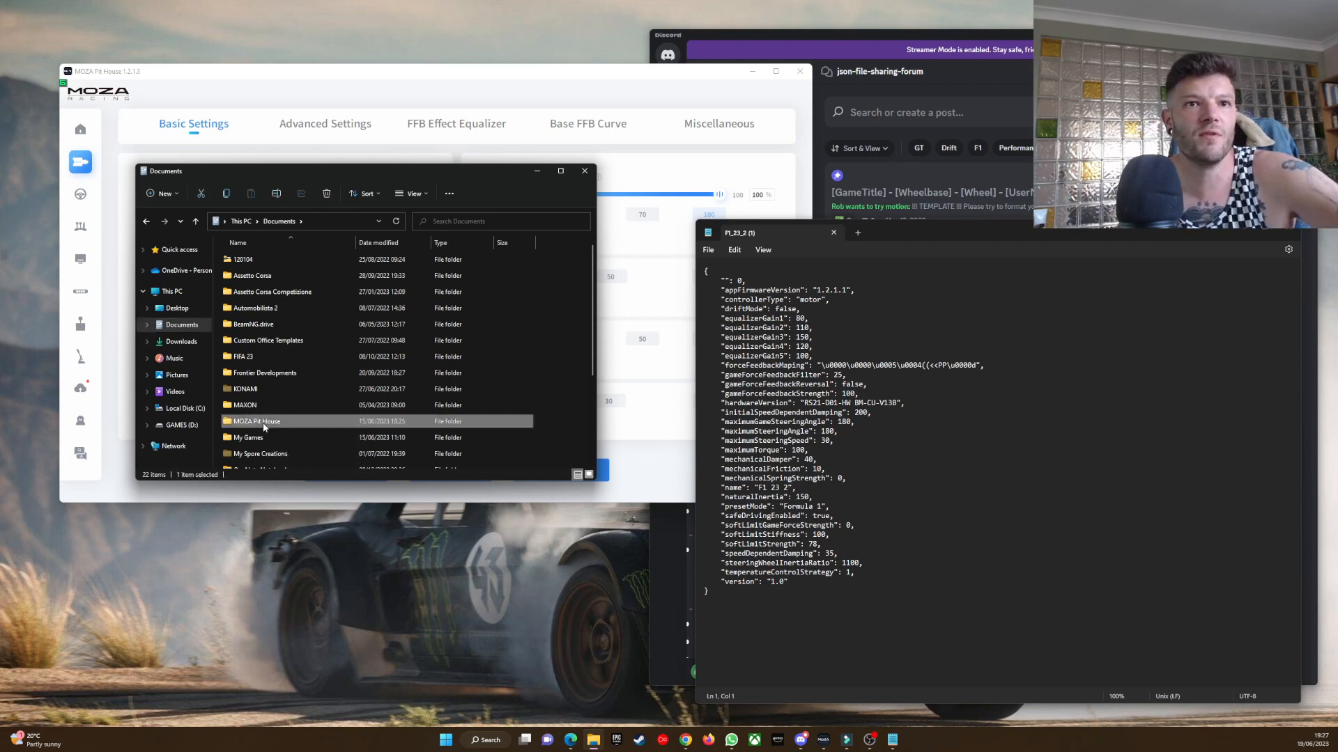
double_click(269, 262)
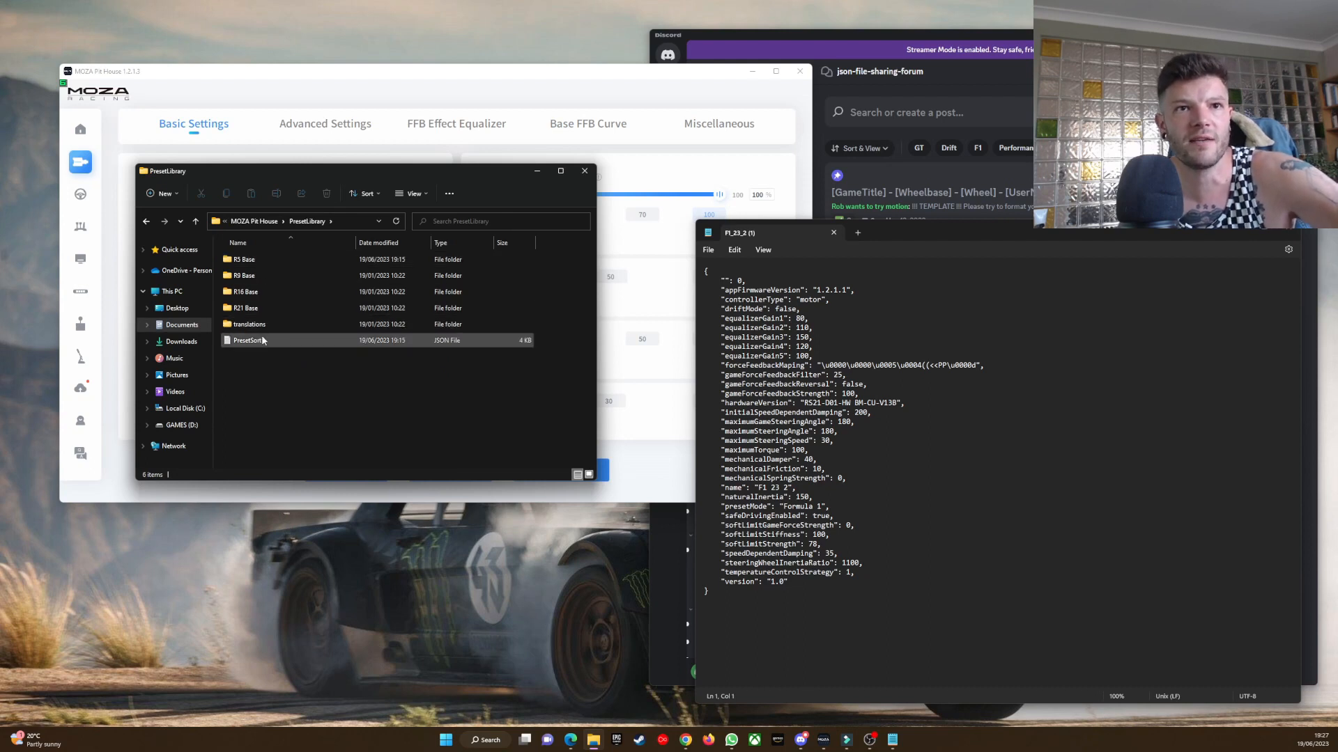
double_click(257, 259)
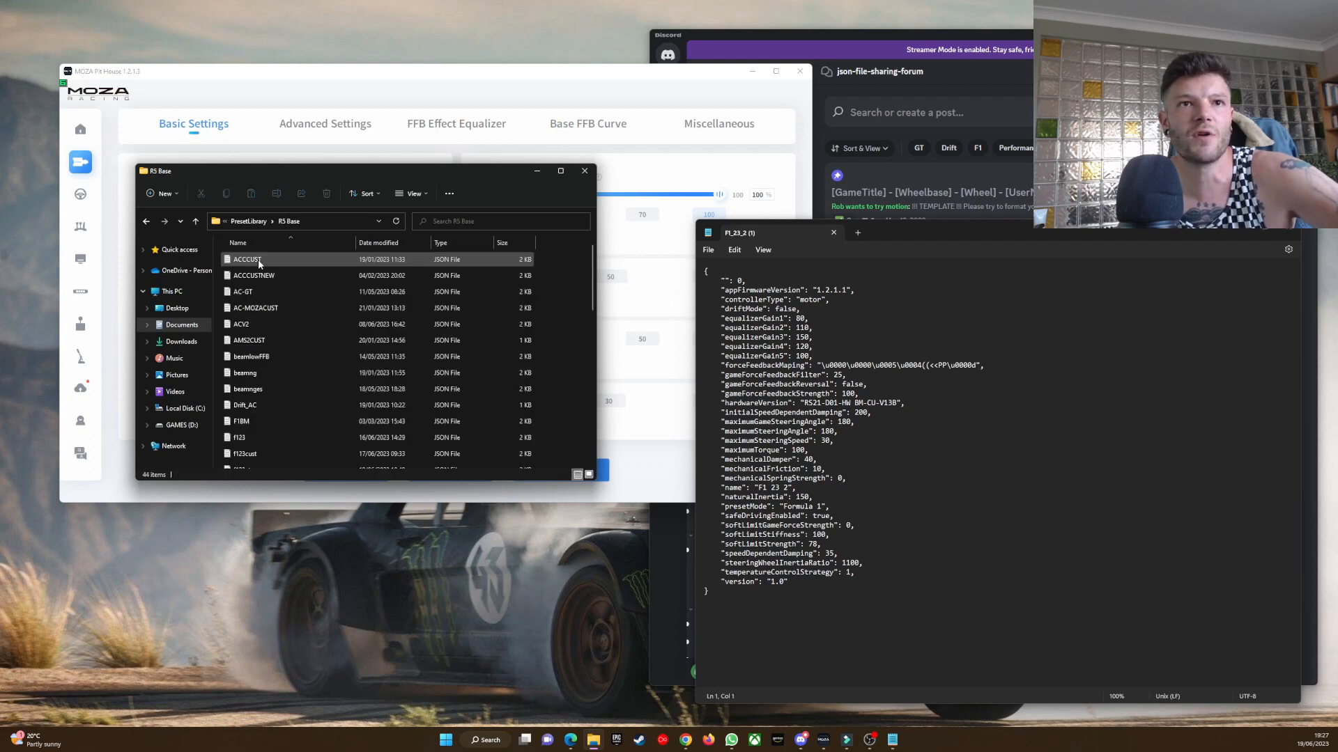
scroll(305, 320, "down", 10)
scroll(295, 354, "up", 10)
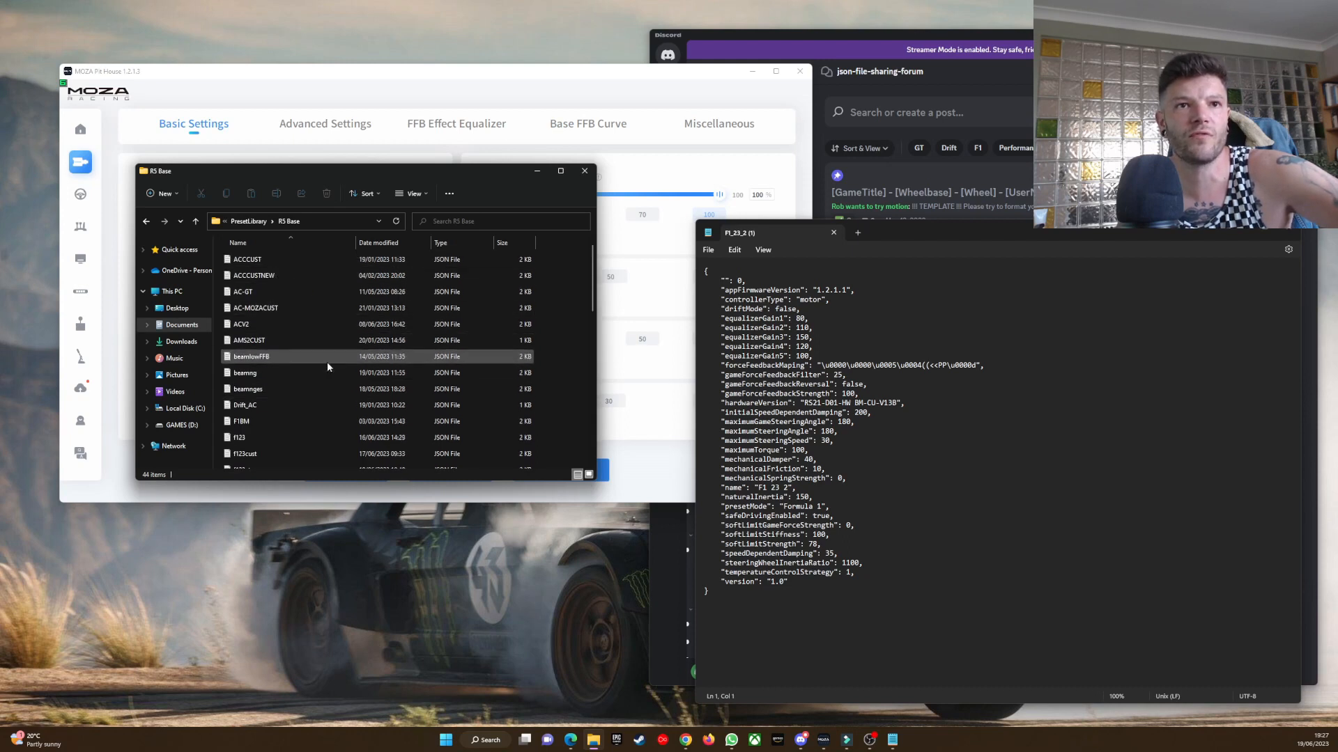
scroll(328, 363, "down", 4)
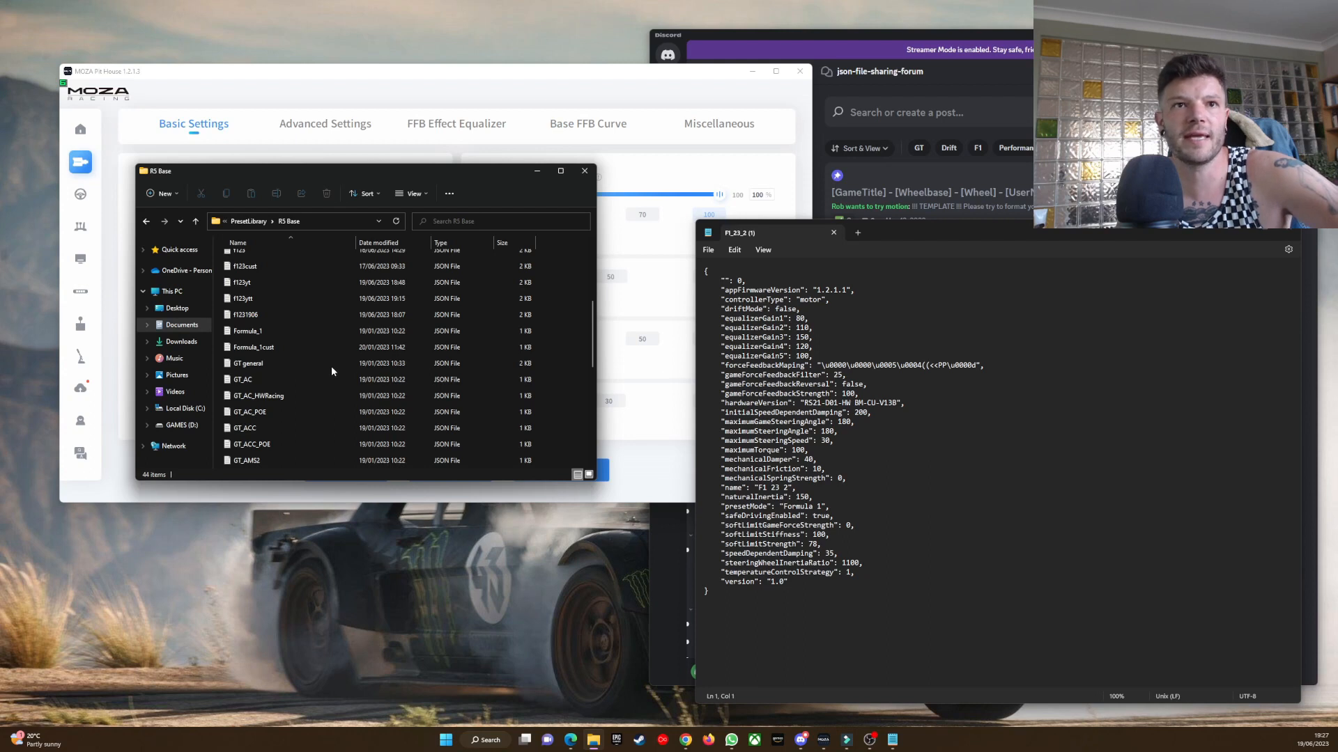
scroll(323, 384, "up", 4)
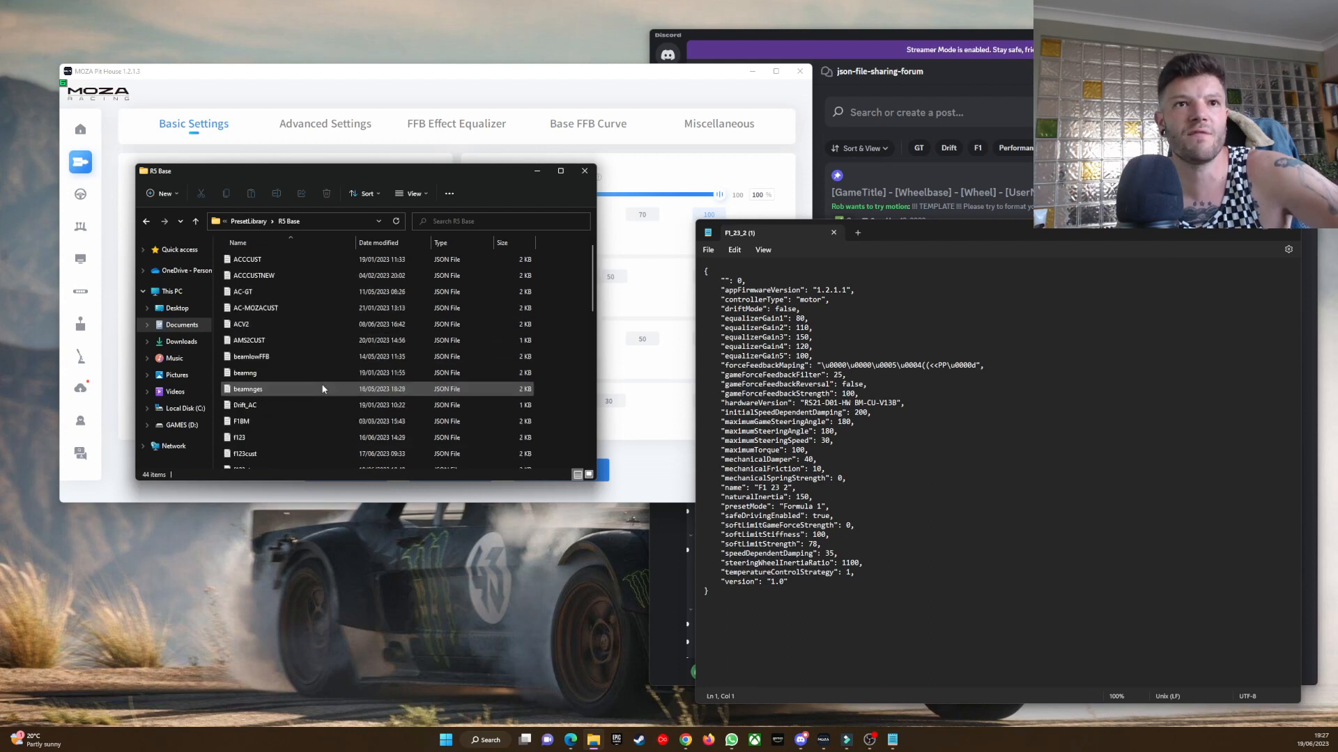
double_click(287, 298)
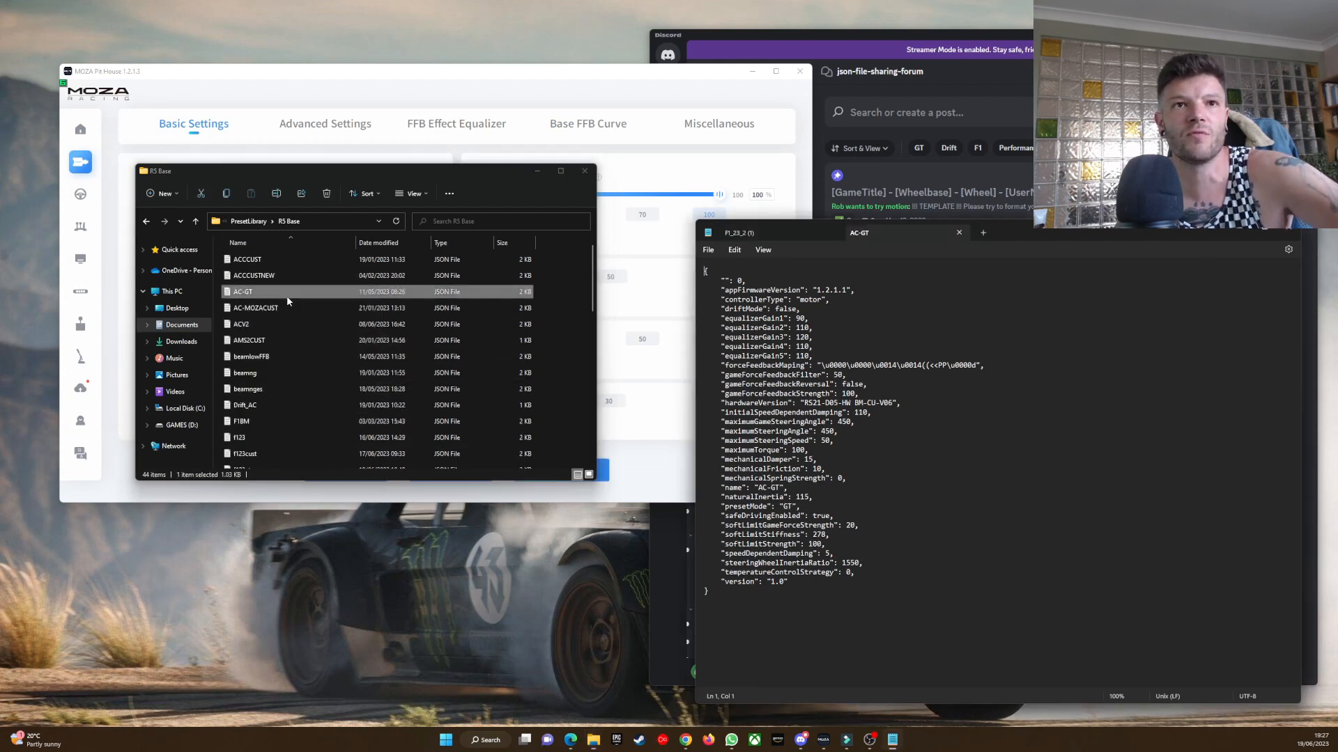
left_click_drag(881, 235, 494, 235)
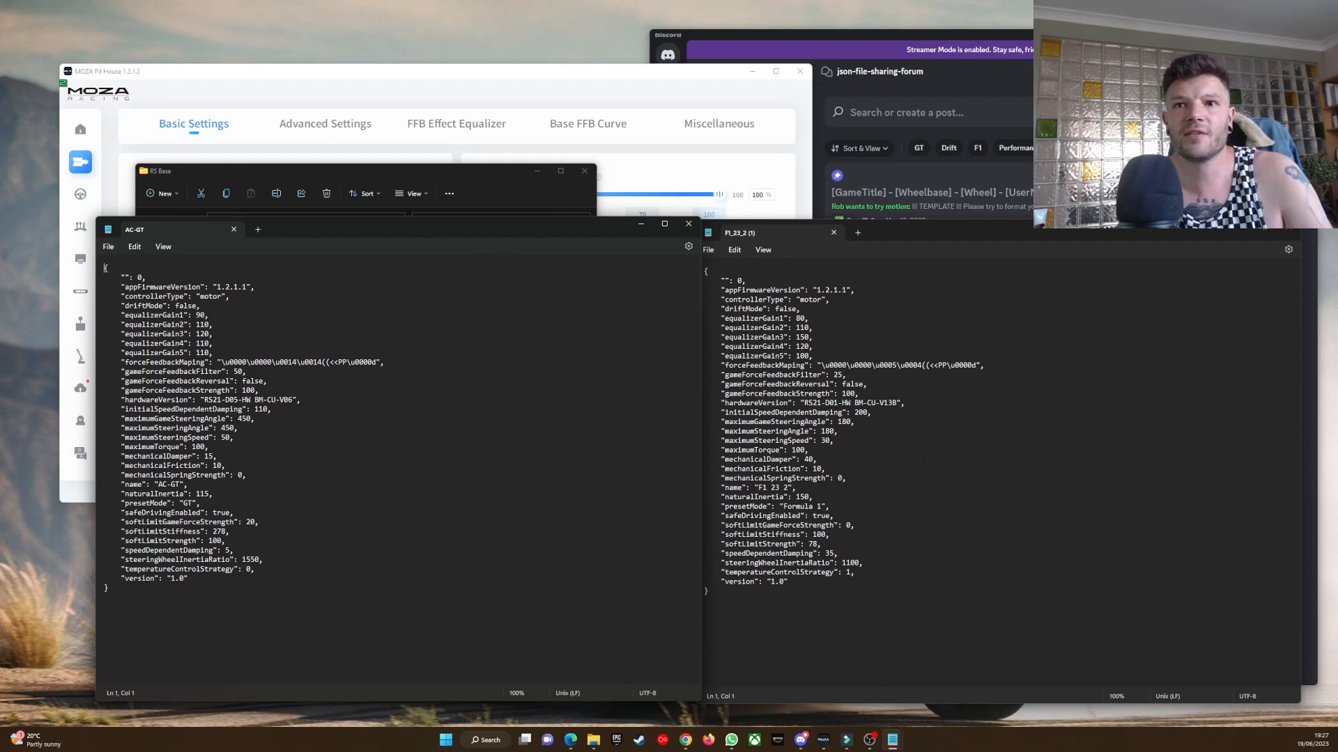
Compare the hardwareVersion lines of the F1_23_2 (1) and AC-GT preset files.
left_click_drag(904, 403, 708, 402)
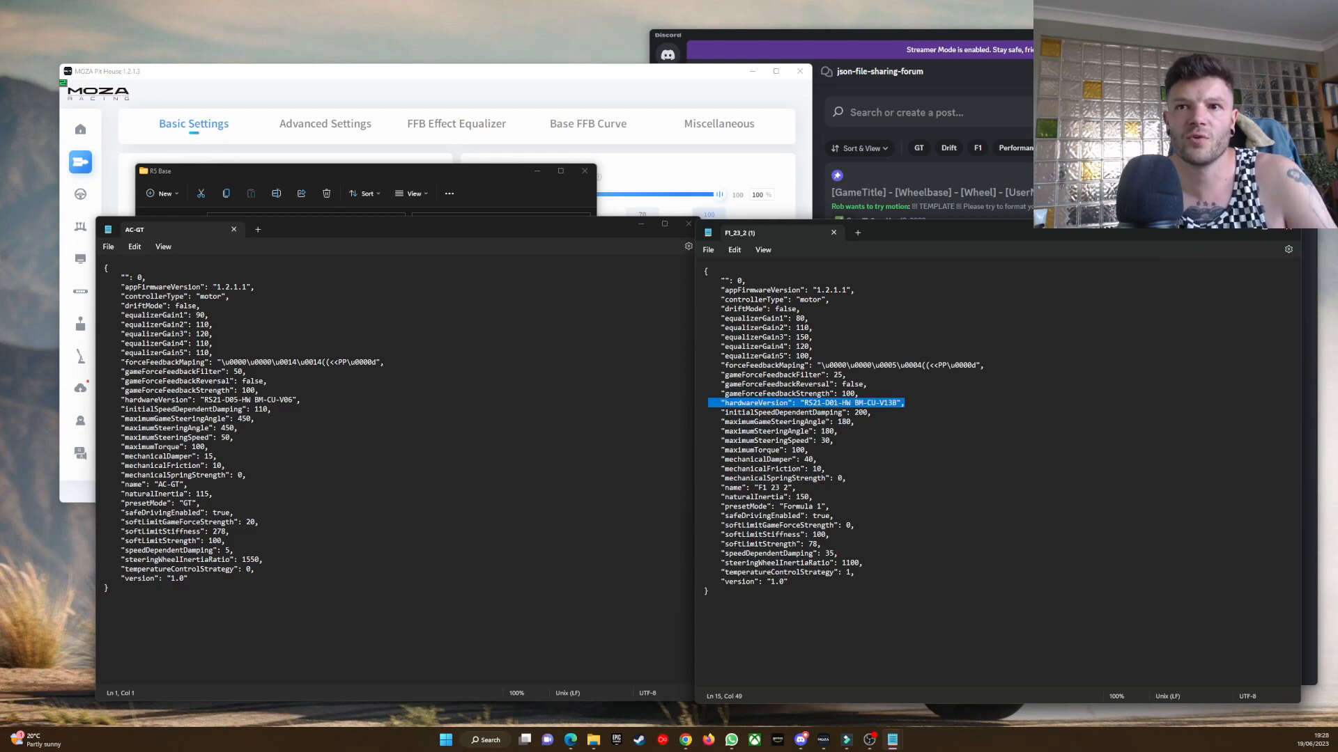
left_click(922, 404)
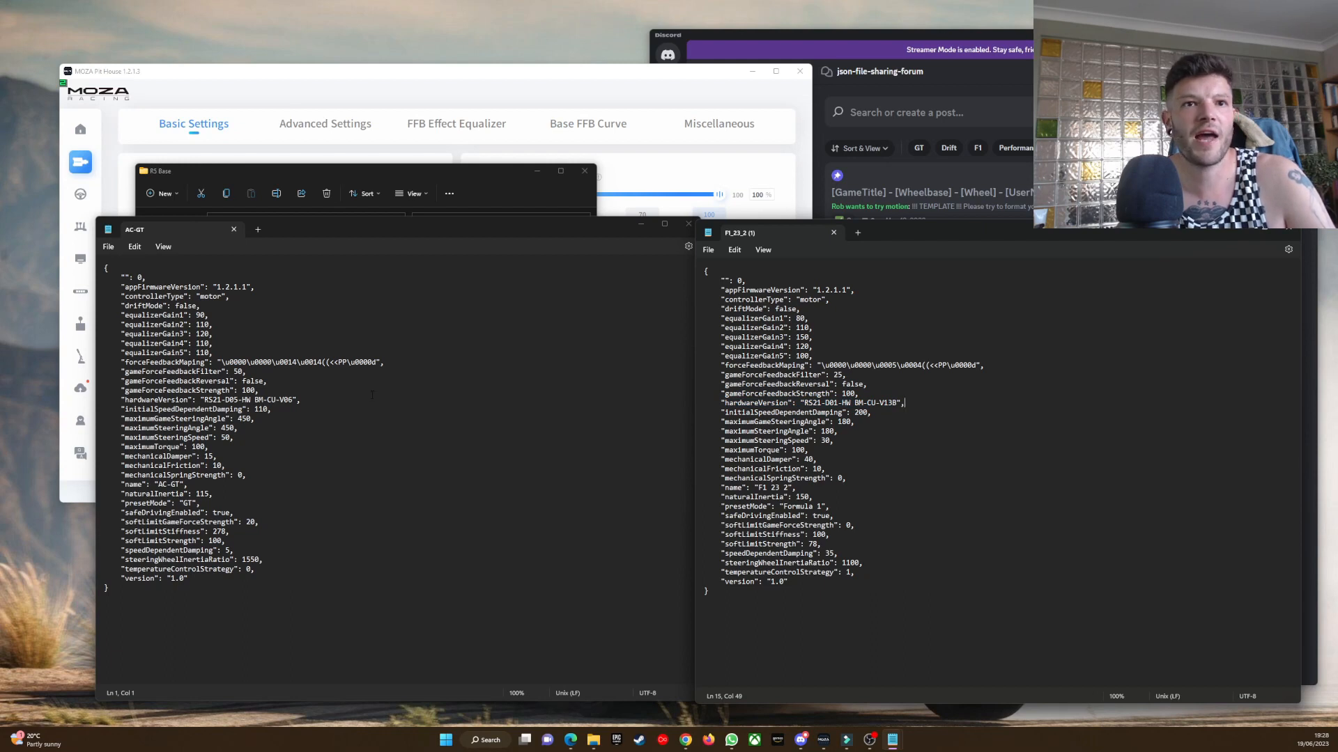
left_click_drag(119, 400, 317, 399)
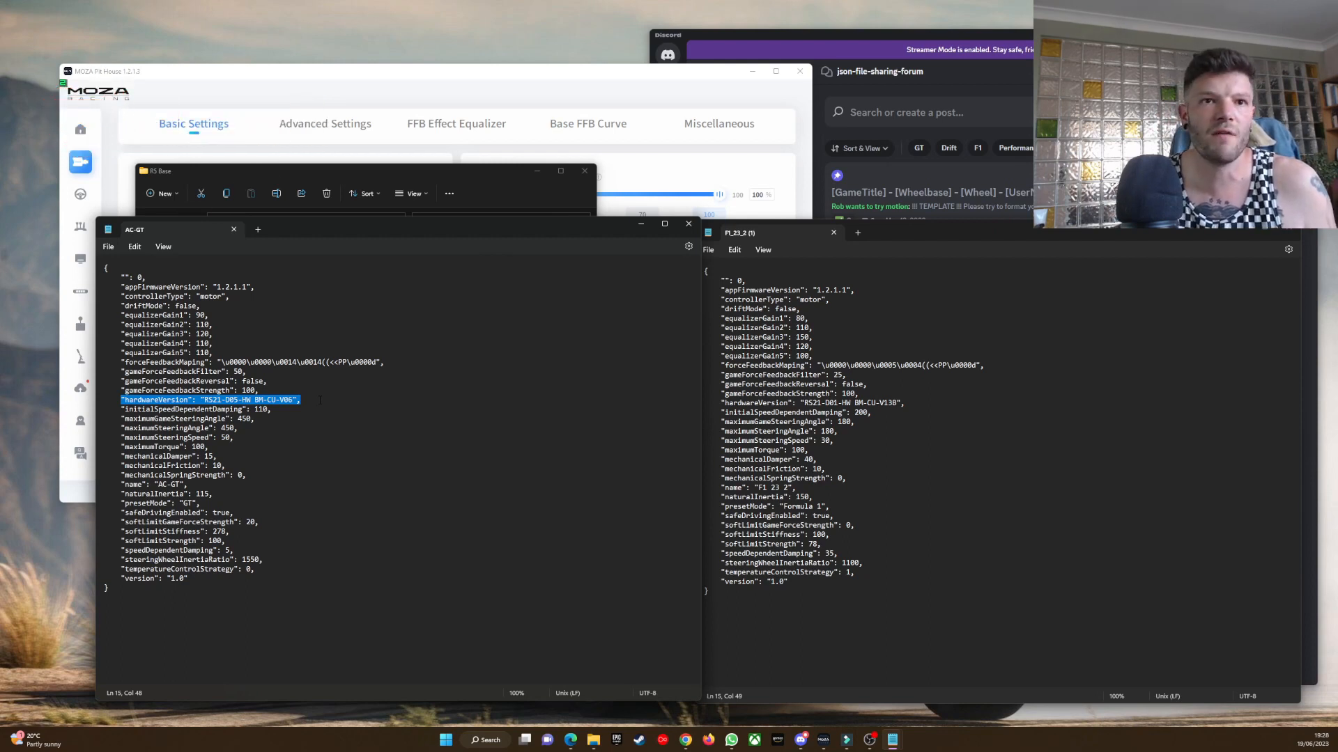
left_click(319, 397)
Replace the hardwareVersion value in F1_23_2 (1) with RS21-D05-HW BM-CU-V06, copied from the AC-GT file.
left_click_drag(896, 403, 812, 402)
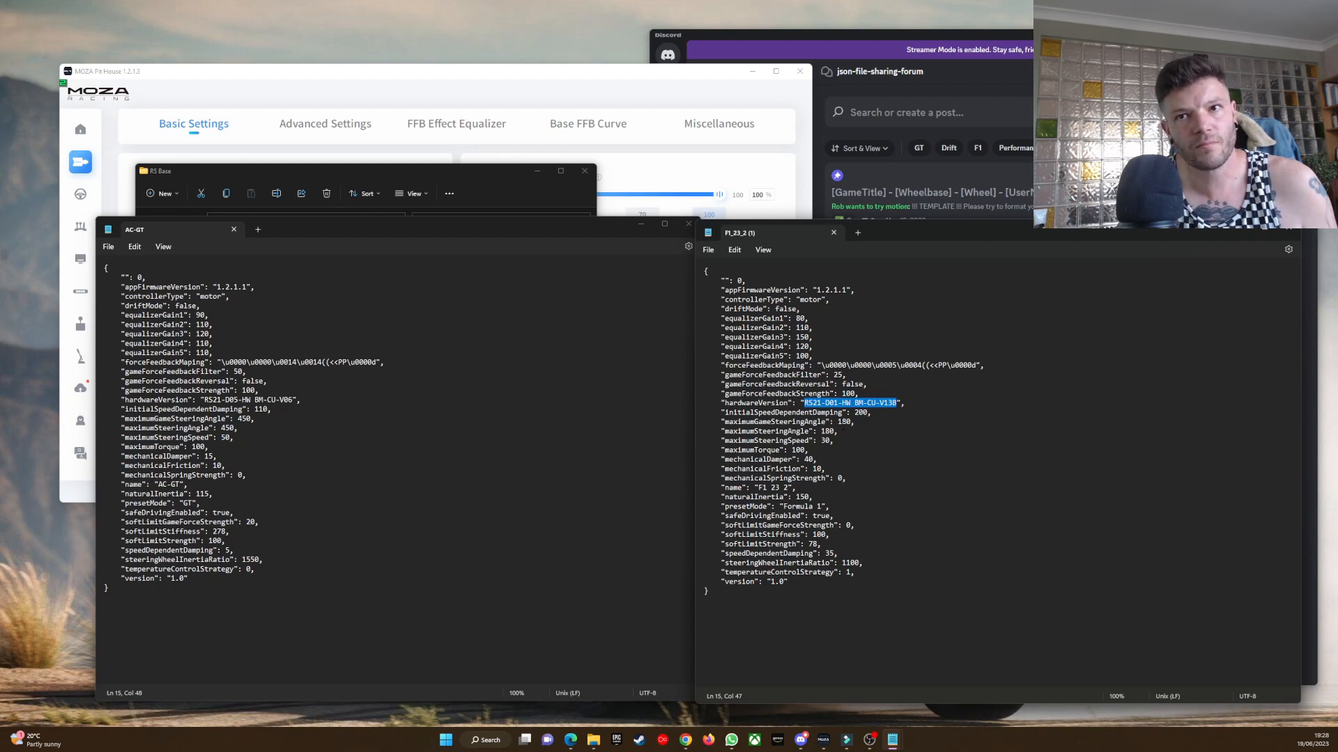
key("BackSpace")
left_click(338, 429)
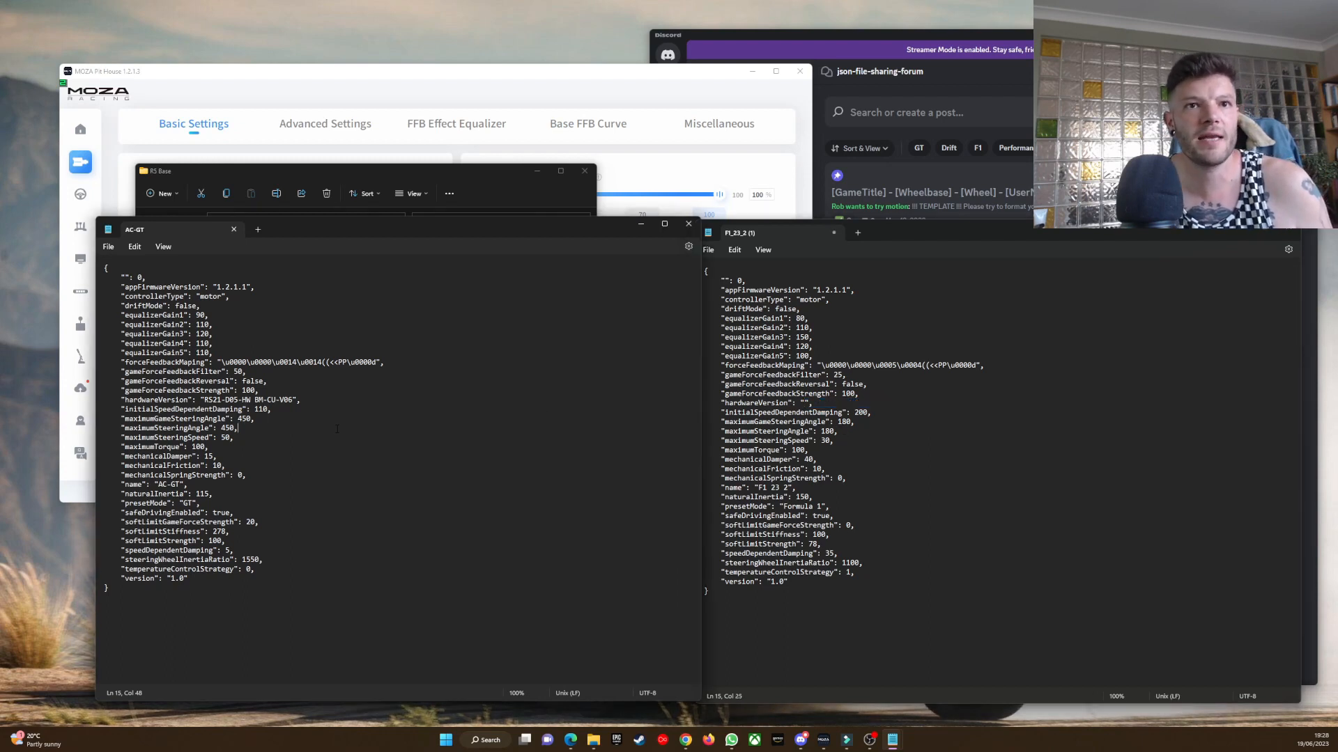
left_click_drag(293, 400, 207, 400)
right_click(217, 400)
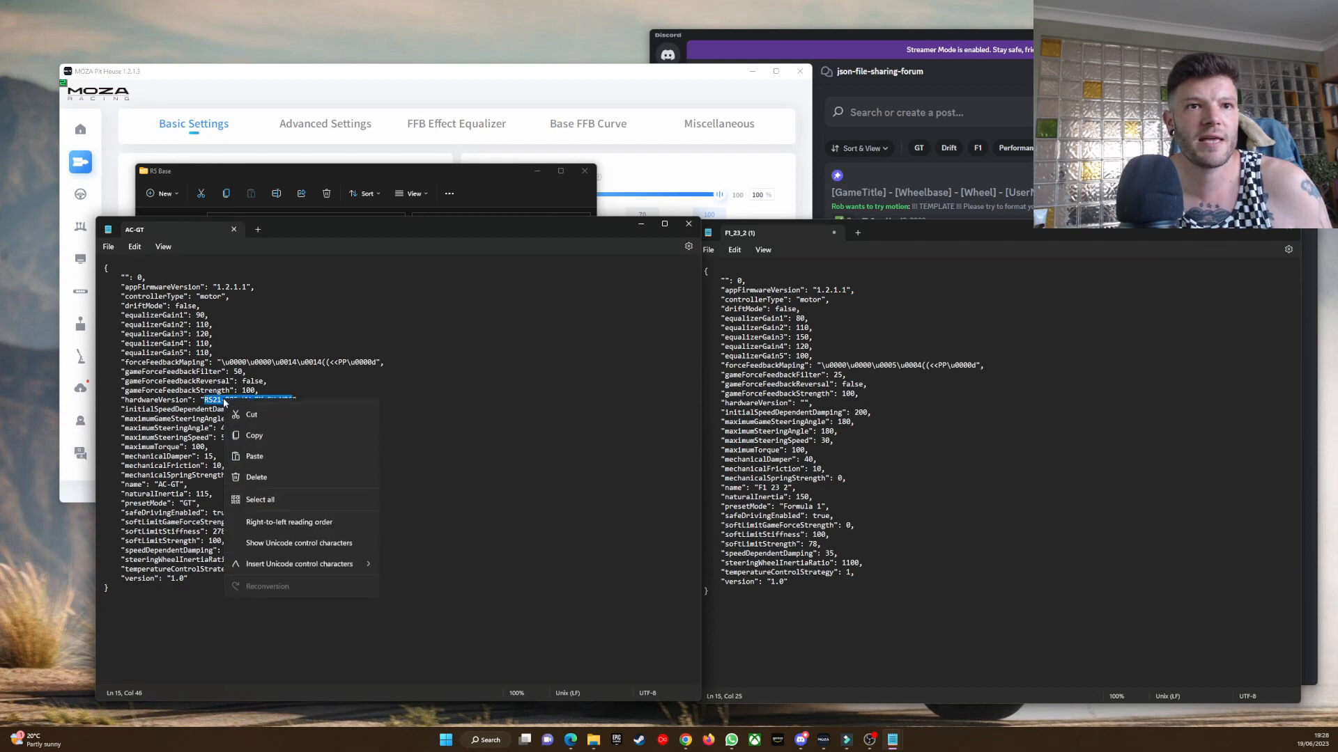
left_click(294, 454)
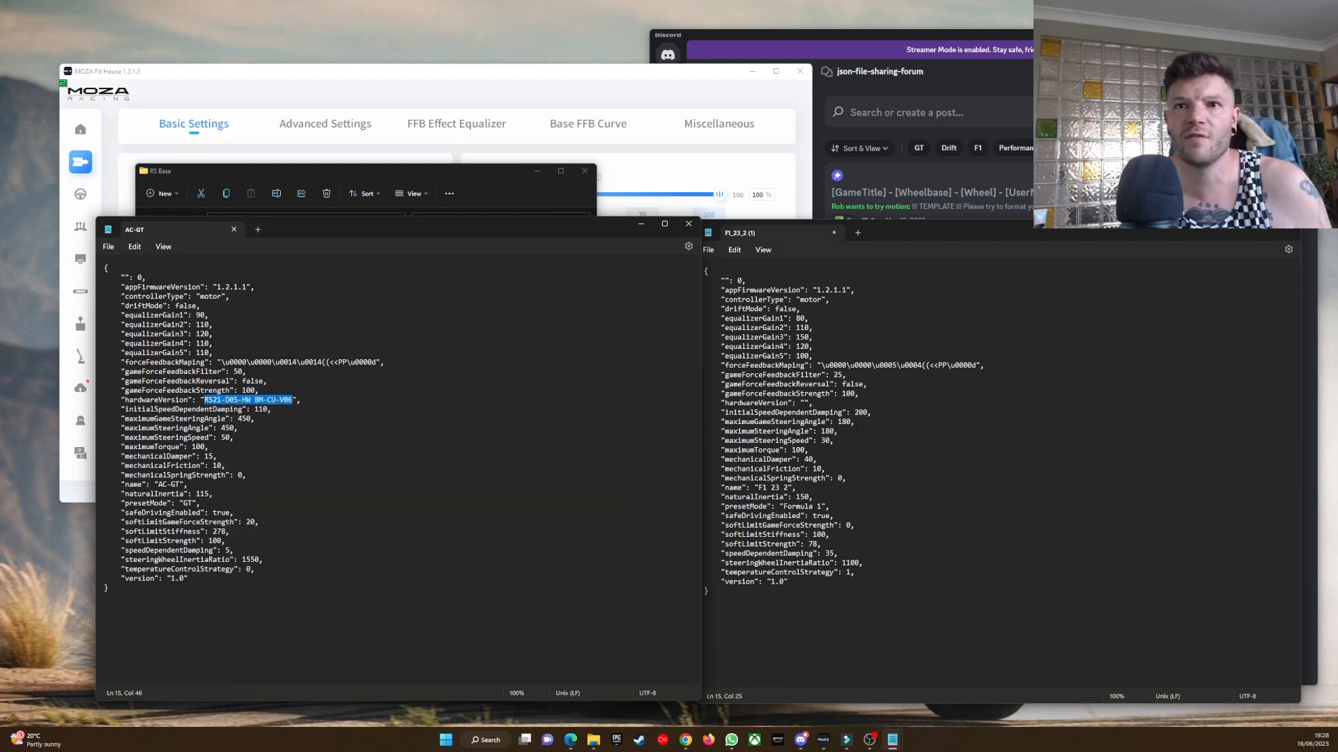
left_click(804, 403)
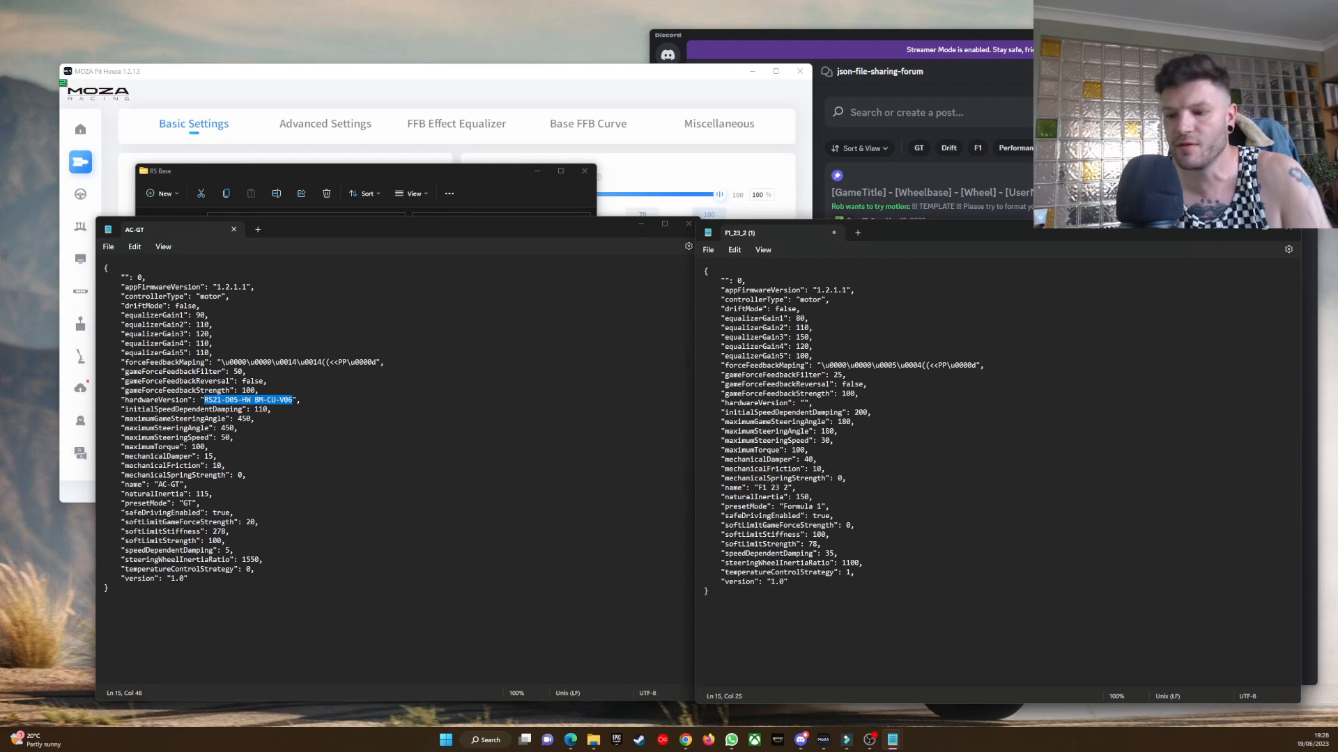
key("ctrl+v")
key("ctrl+g")
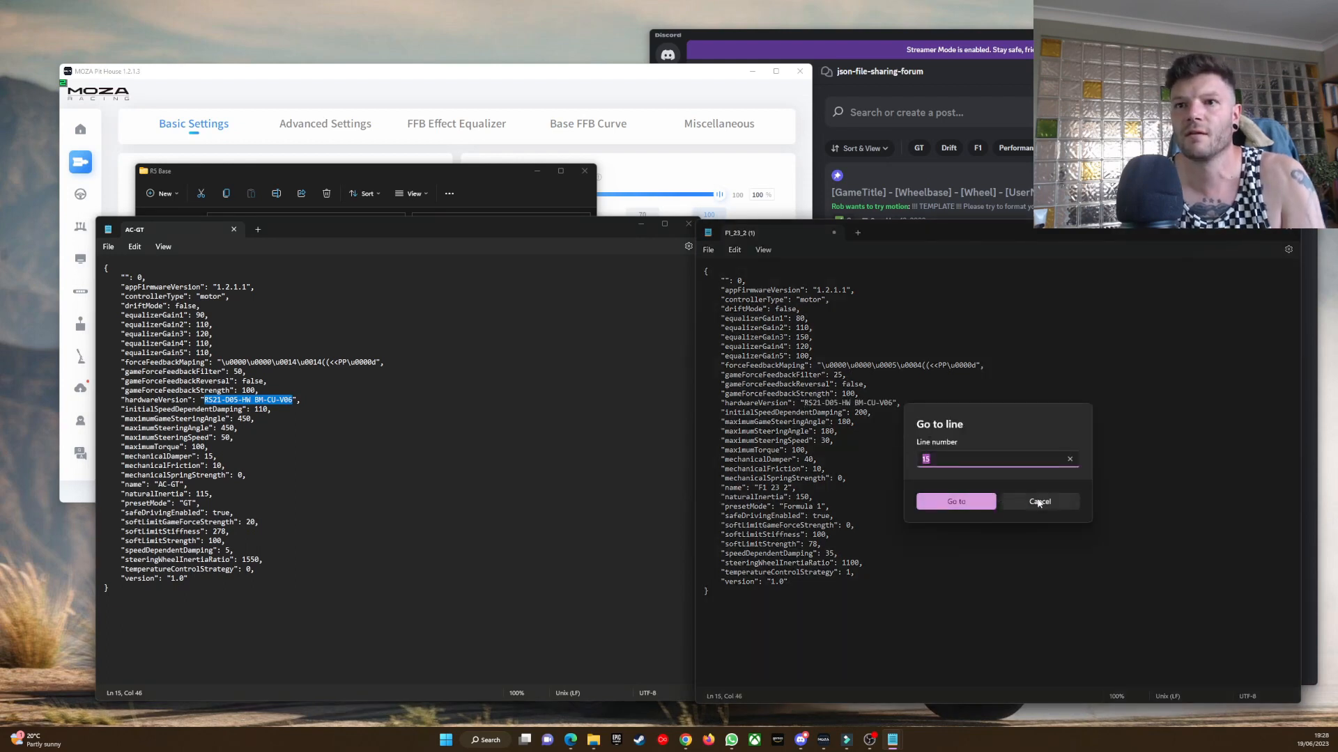
key("Escape")
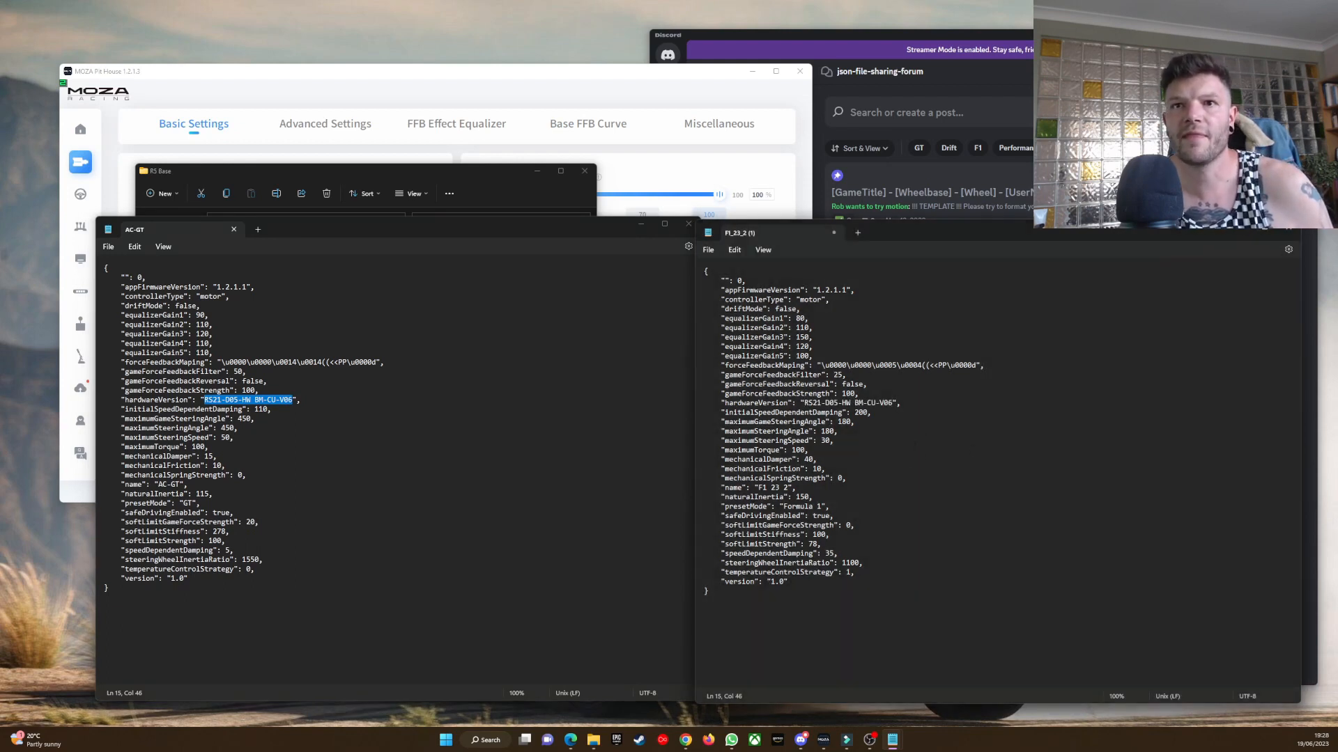
Save the edited F1_23_2 (1) file, close both preset text files and get the R5 Base folder window out of the way.
left_click(710, 252)
left_click(726, 320)
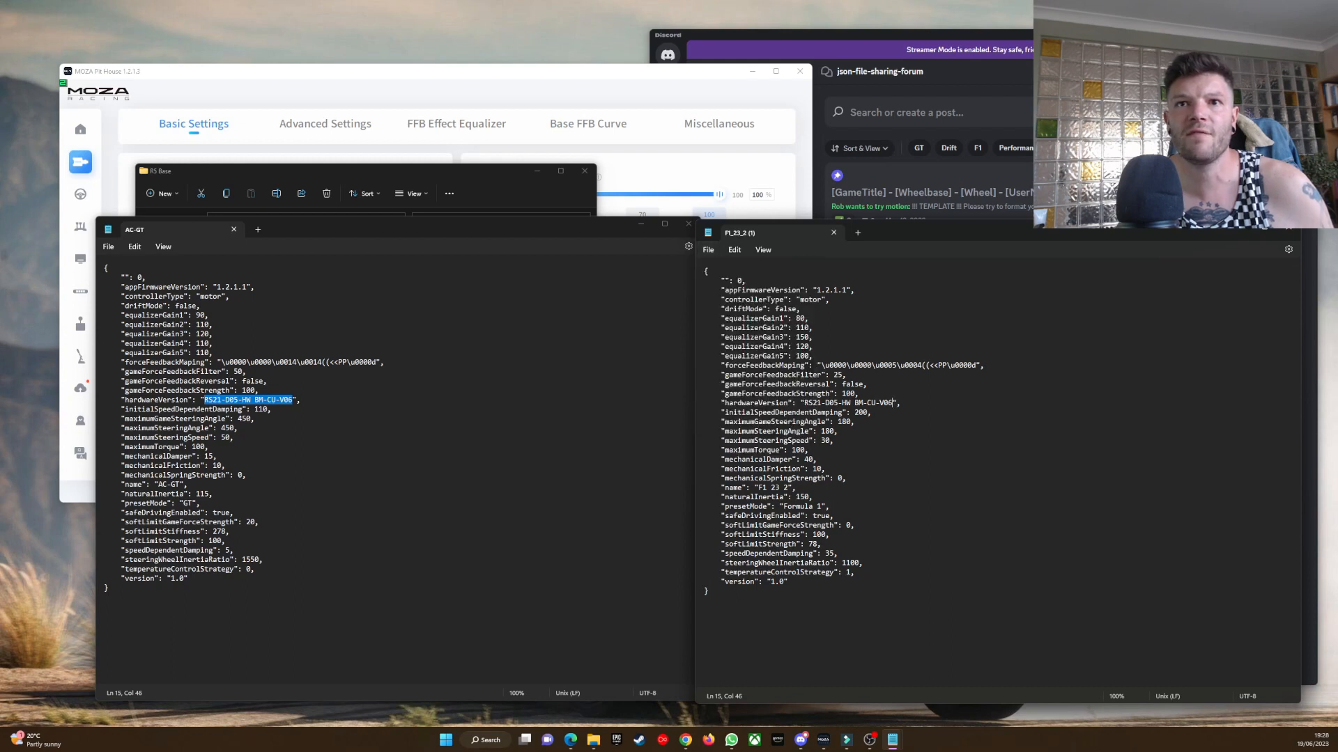
left_click(670, 286)
left_click(689, 224)
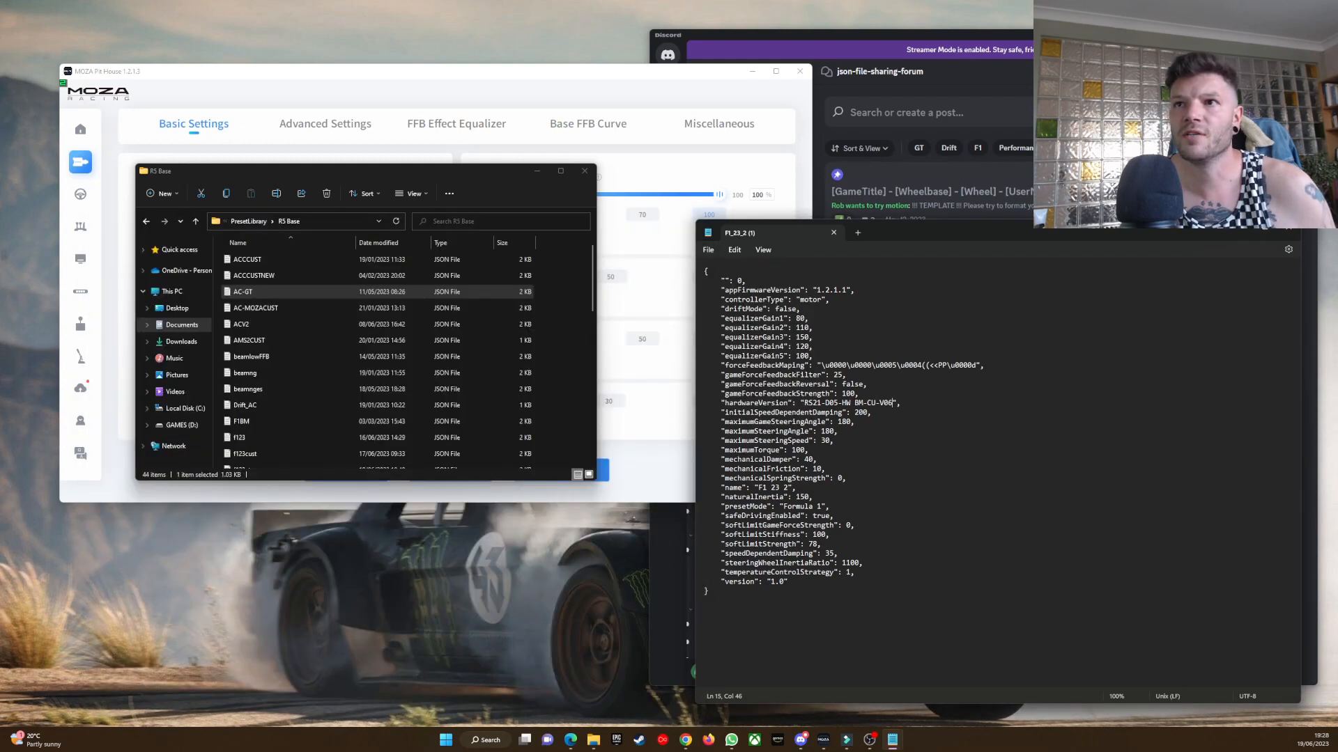
key("alt+F4")
left_click(538, 171)
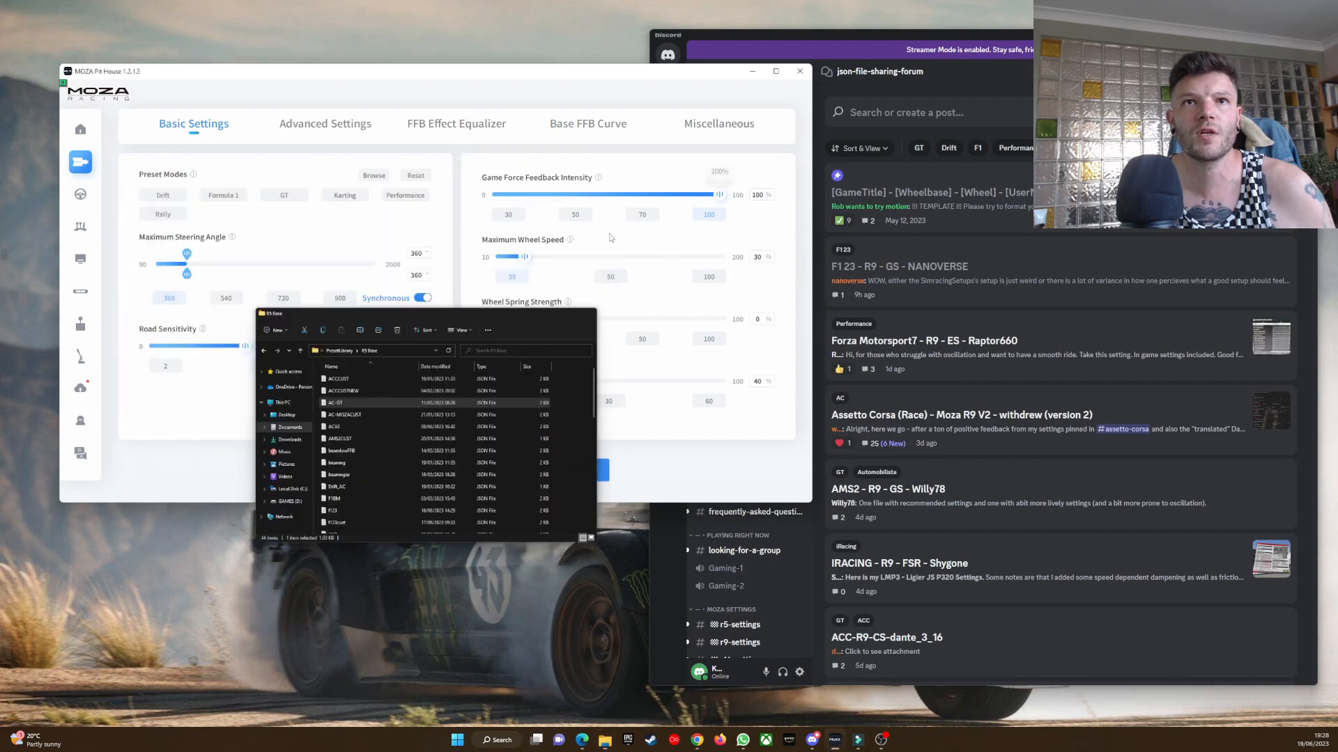
Load the edited F1_23_2 (1) preset from Downloads into the wheel base and look over its basic and advanced settings.
left_click_drag(507, 74, 579, 98)
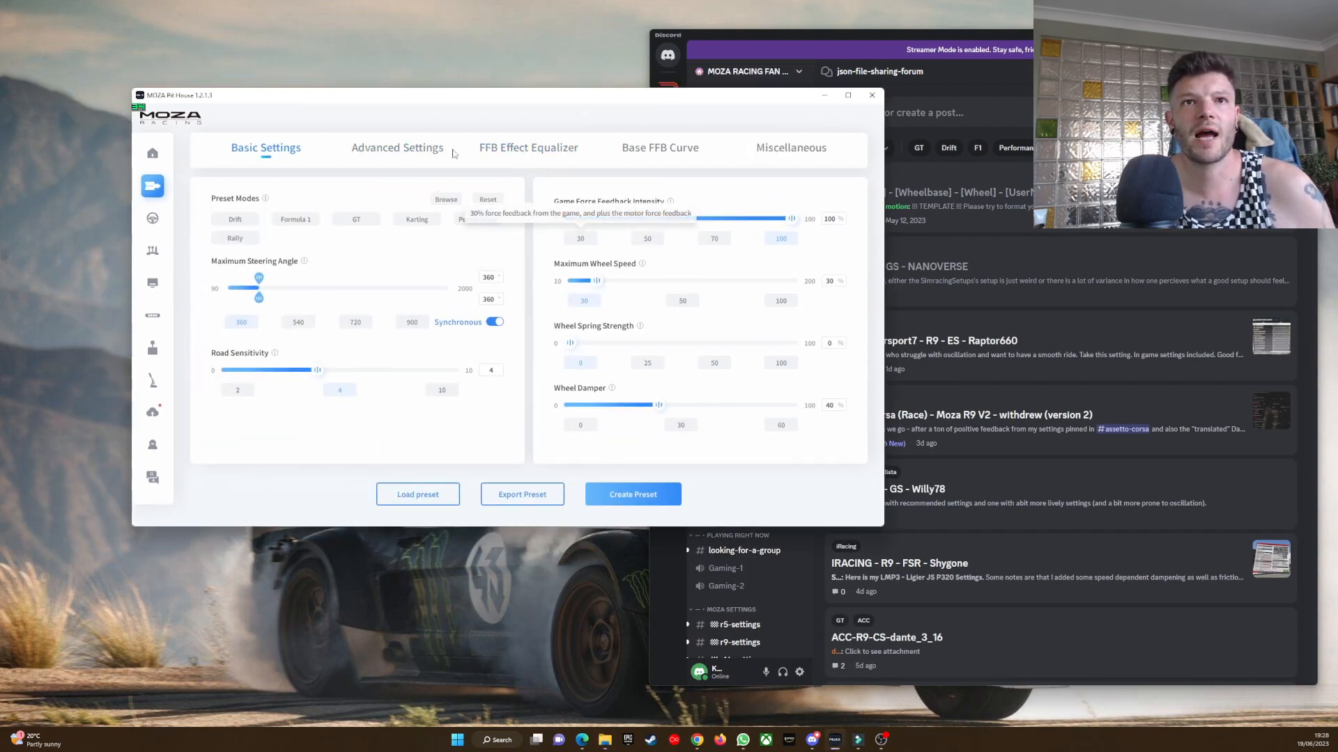
left_click(418, 495)
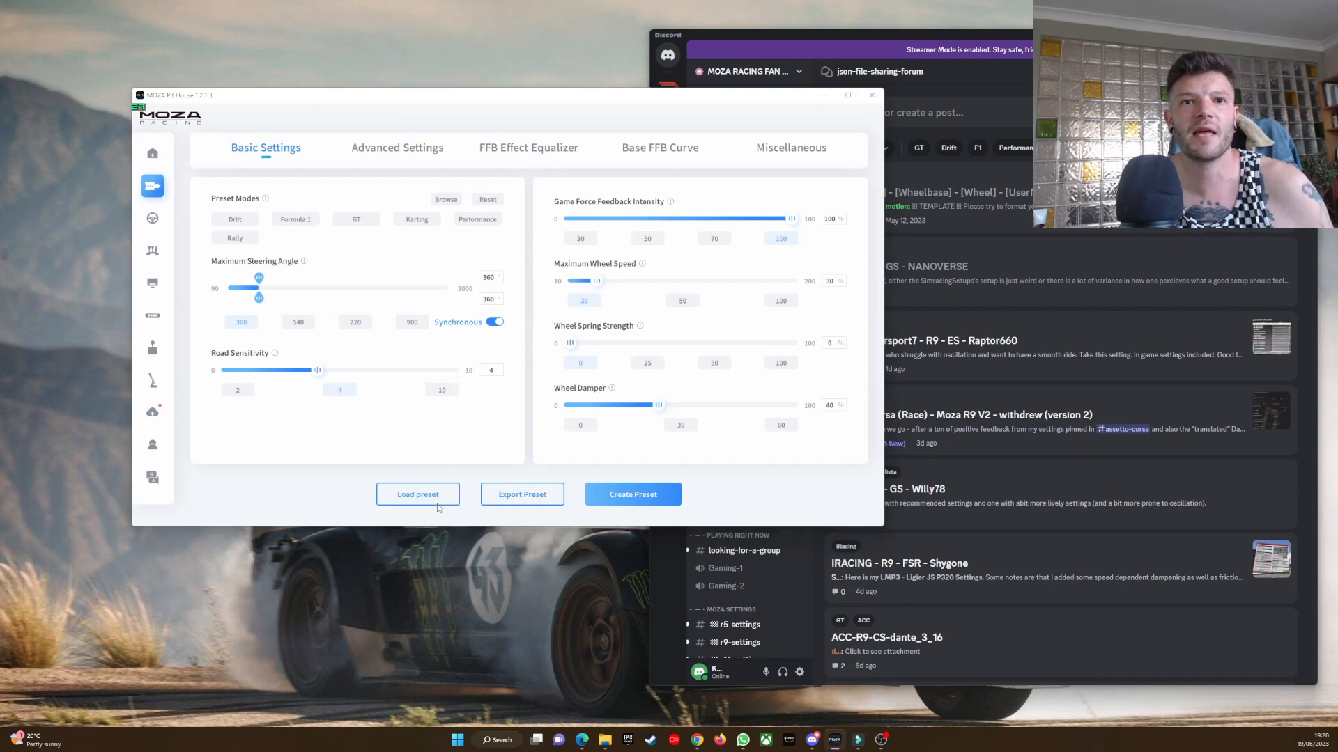
left_click(254, 204)
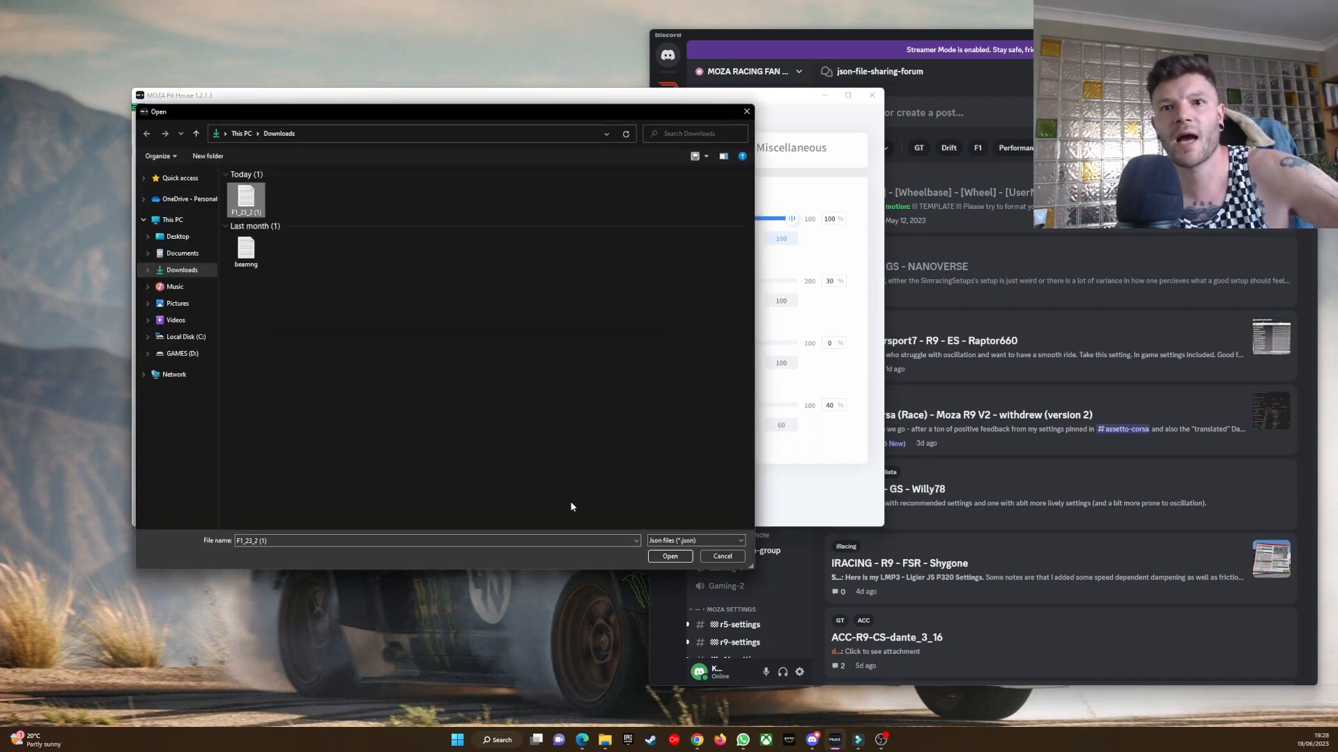
left_click(670, 556)
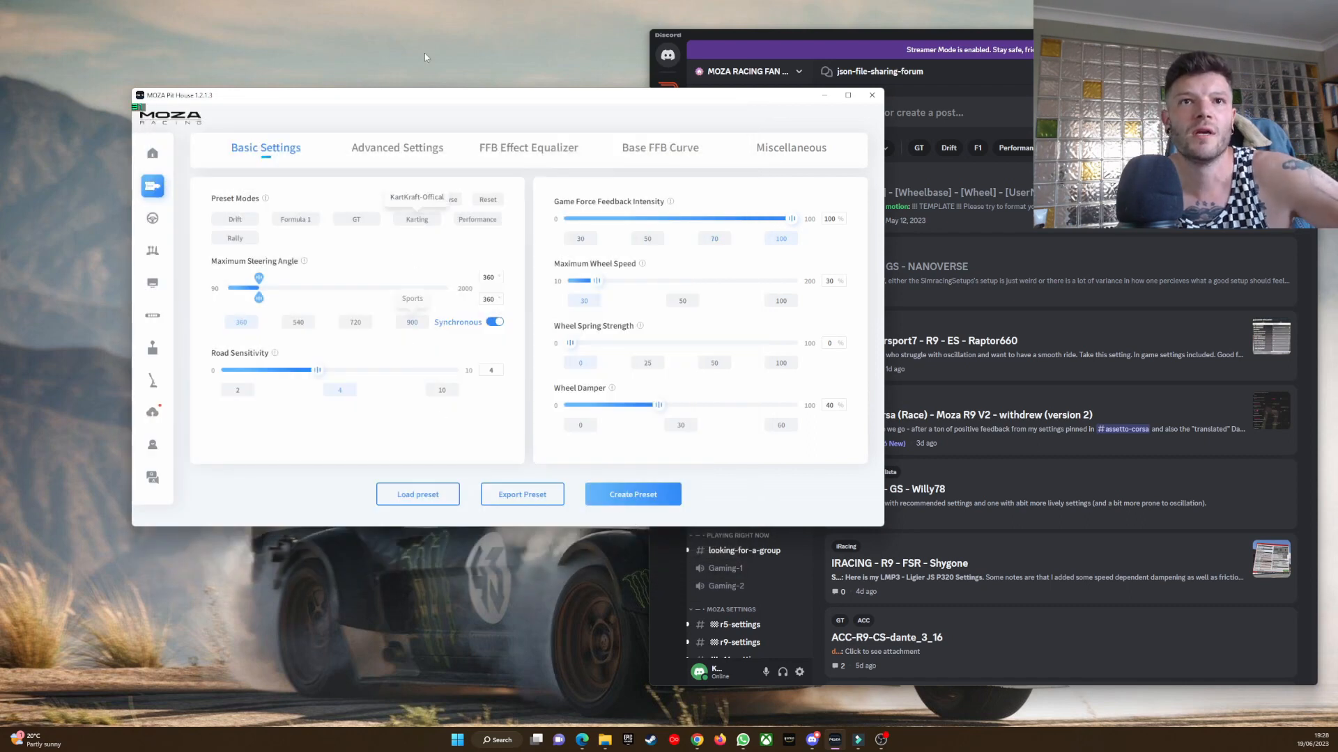
left_click(399, 148)
left_click(301, 151)
left_click(395, 152)
left_click(282, 153)
Apply the ACC-POE preset from the GT mode, and reload F1_23_2 (1) from Downloads over it.
mouse_move(356, 220)
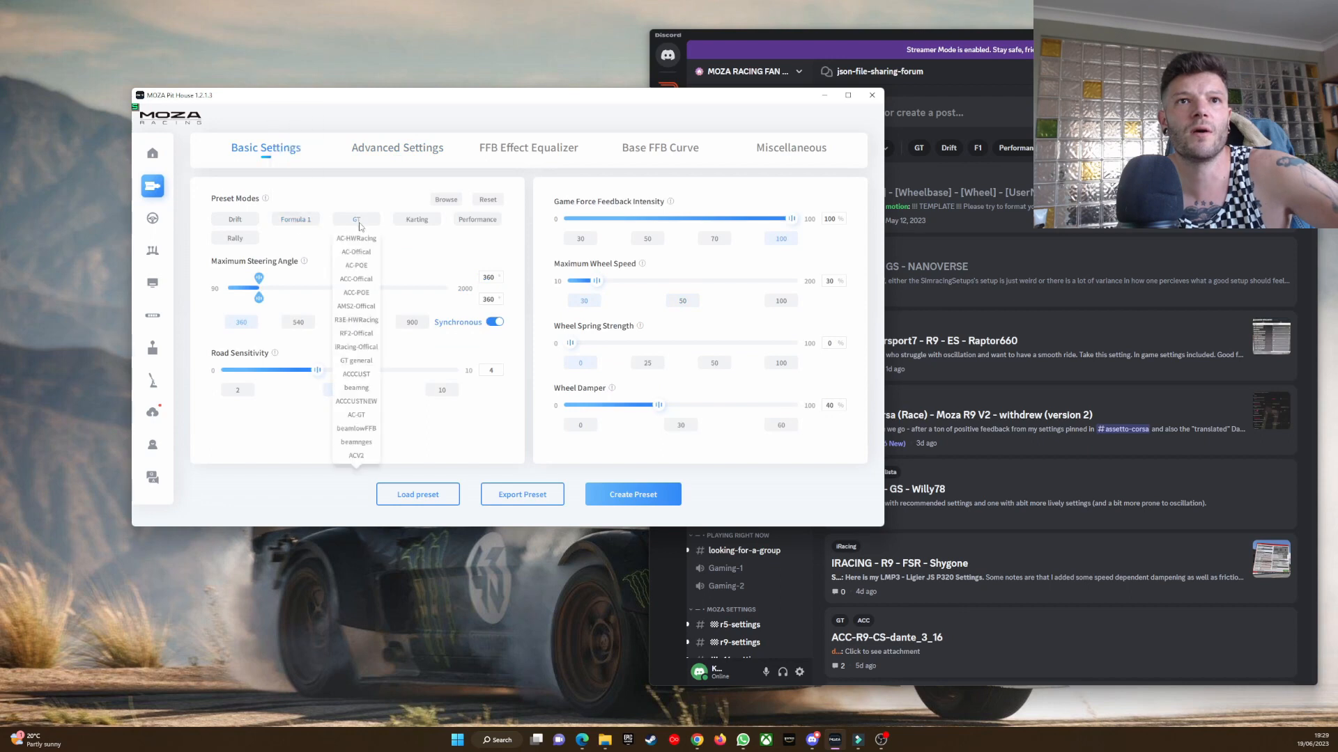
left_click(363, 296)
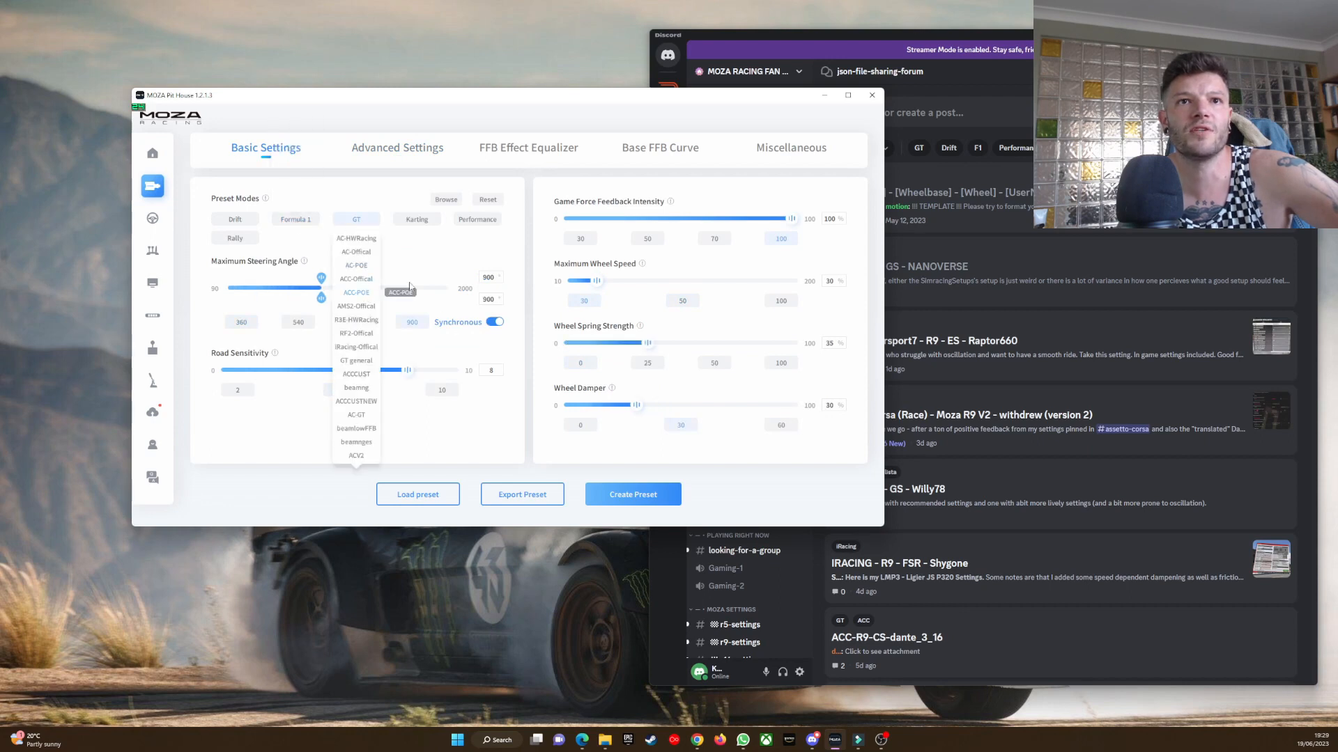
left_click(418, 494)
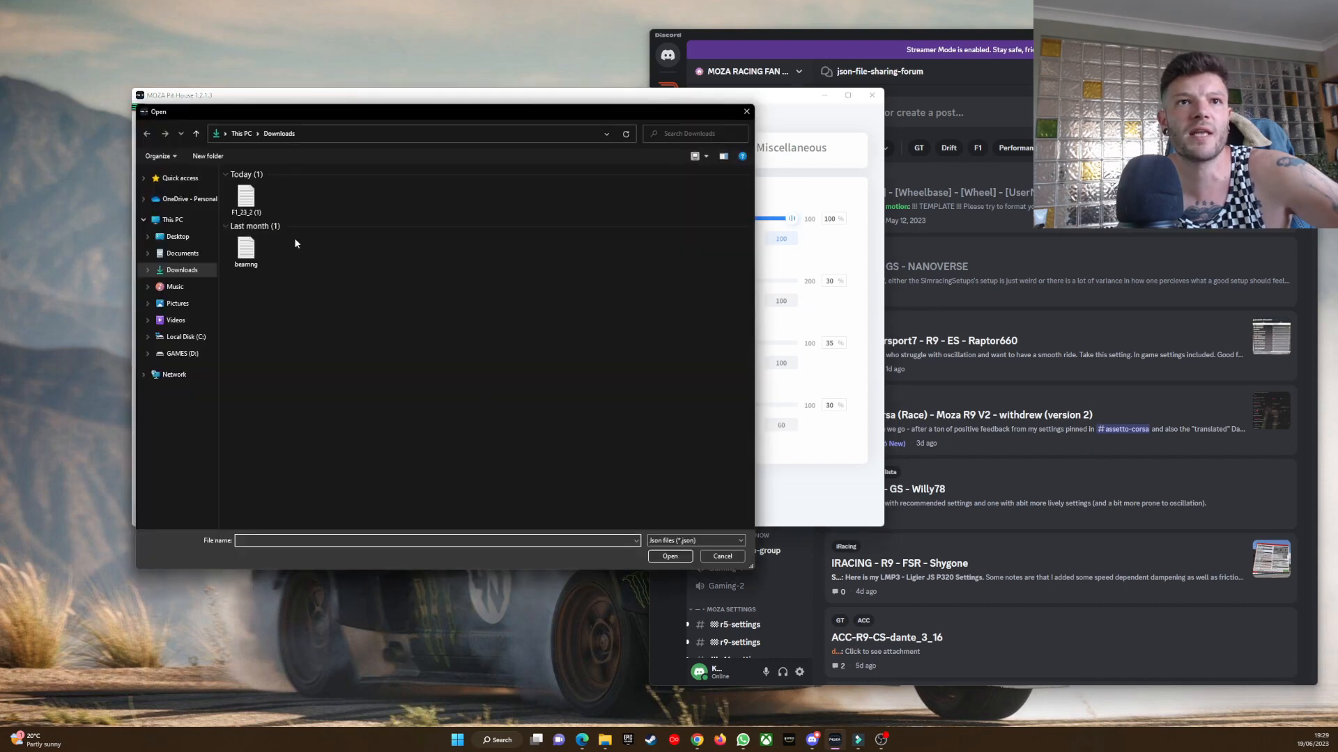
left_click_drag(339, 114, 916, 135)
left_click(825, 221)
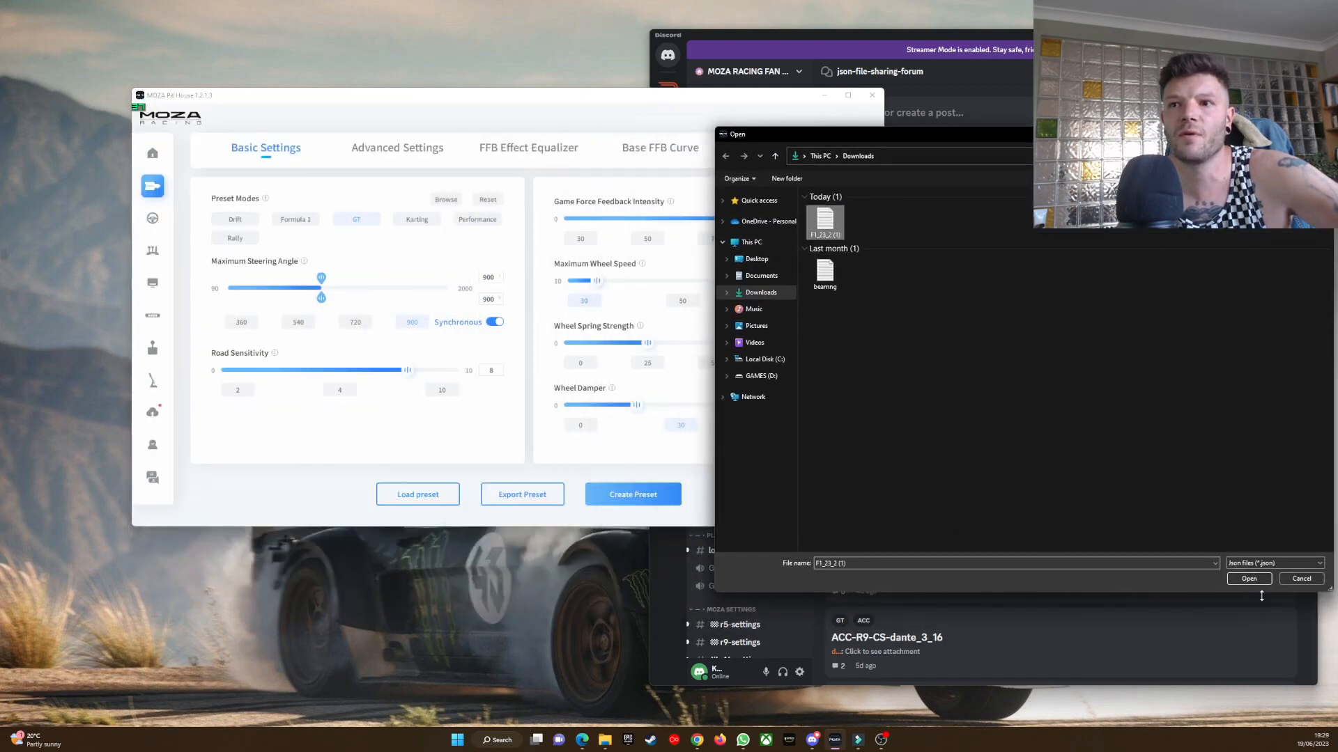
left_click(1250, 579)
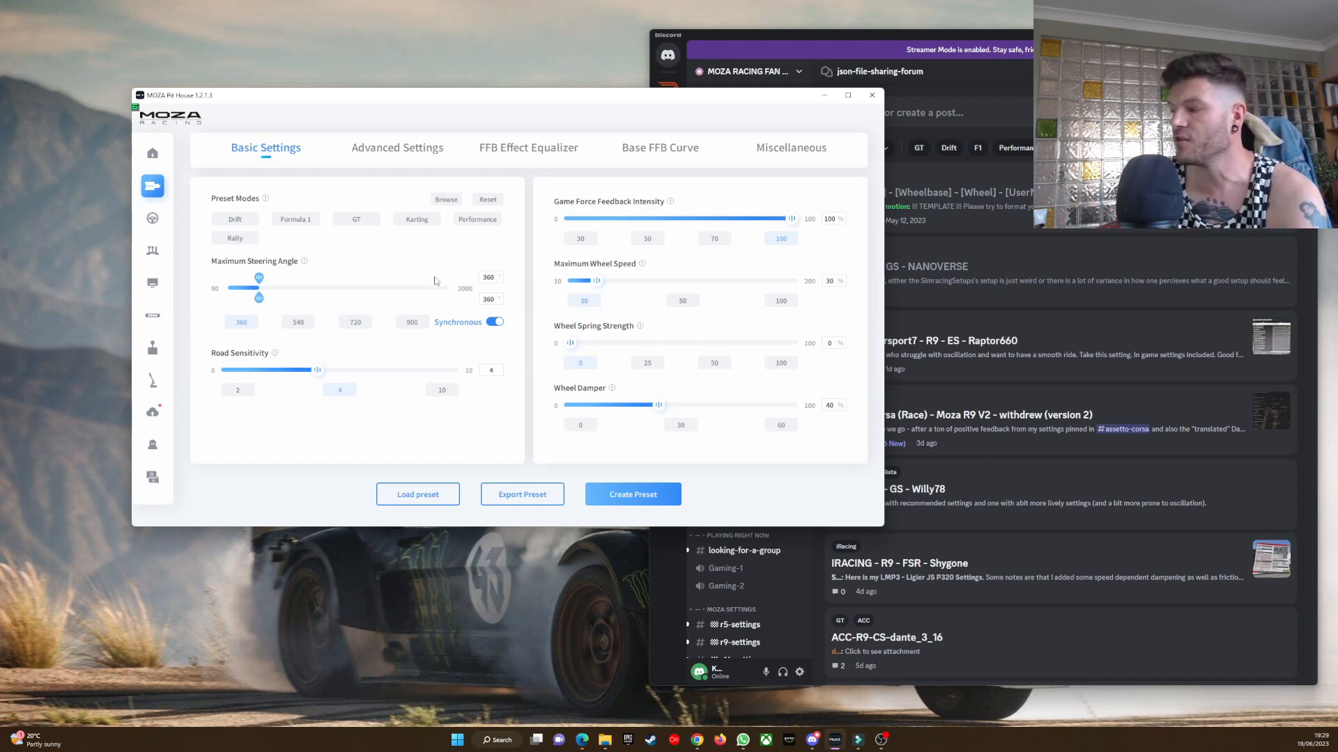
Save the loaded wheel base settings as a Formula 1 preset named f123333.
mouse_move(357, 223)
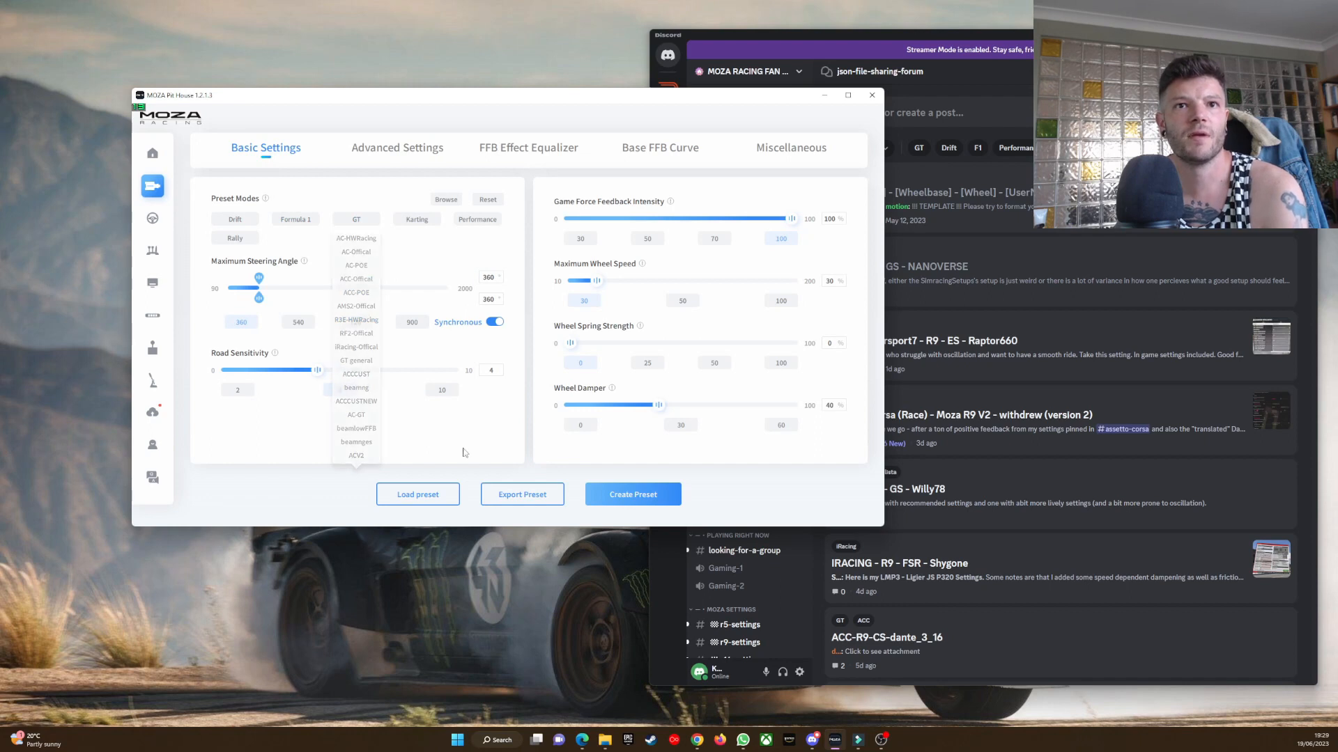
left_click(625, 497)
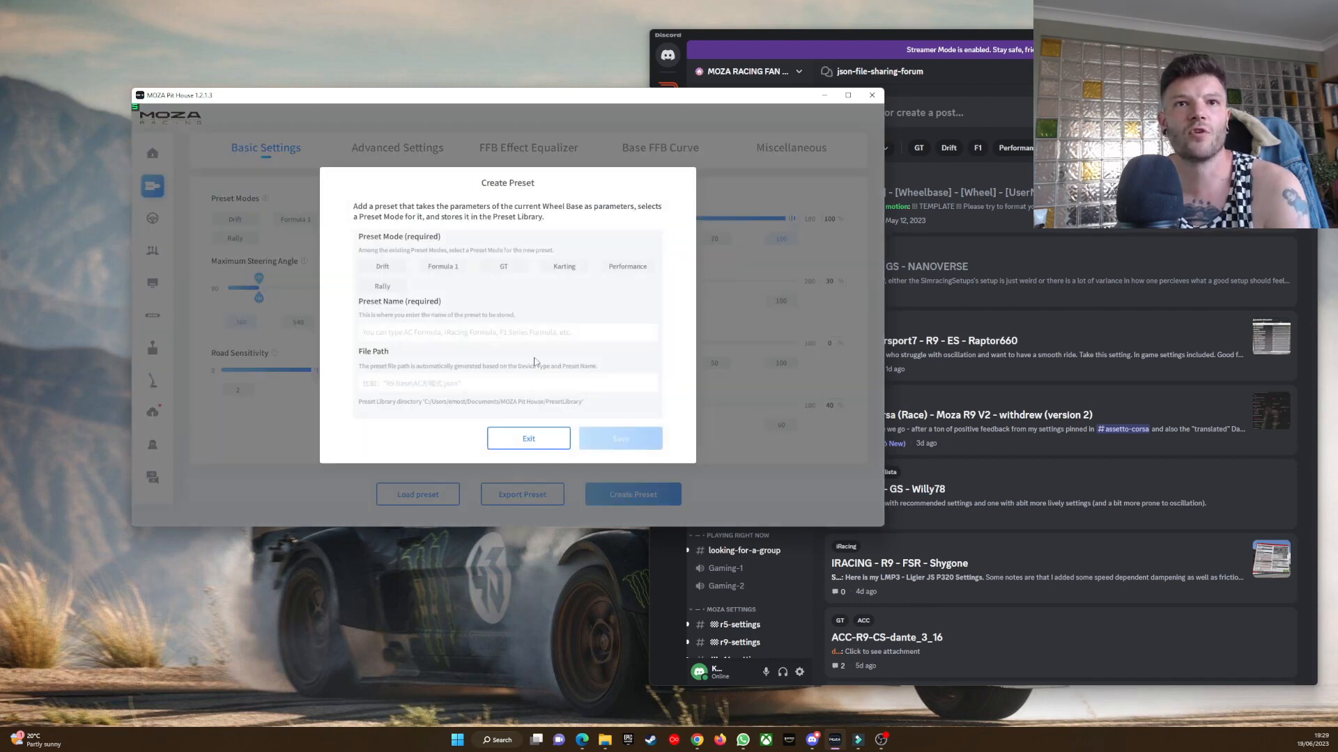
left_click(464, 332)
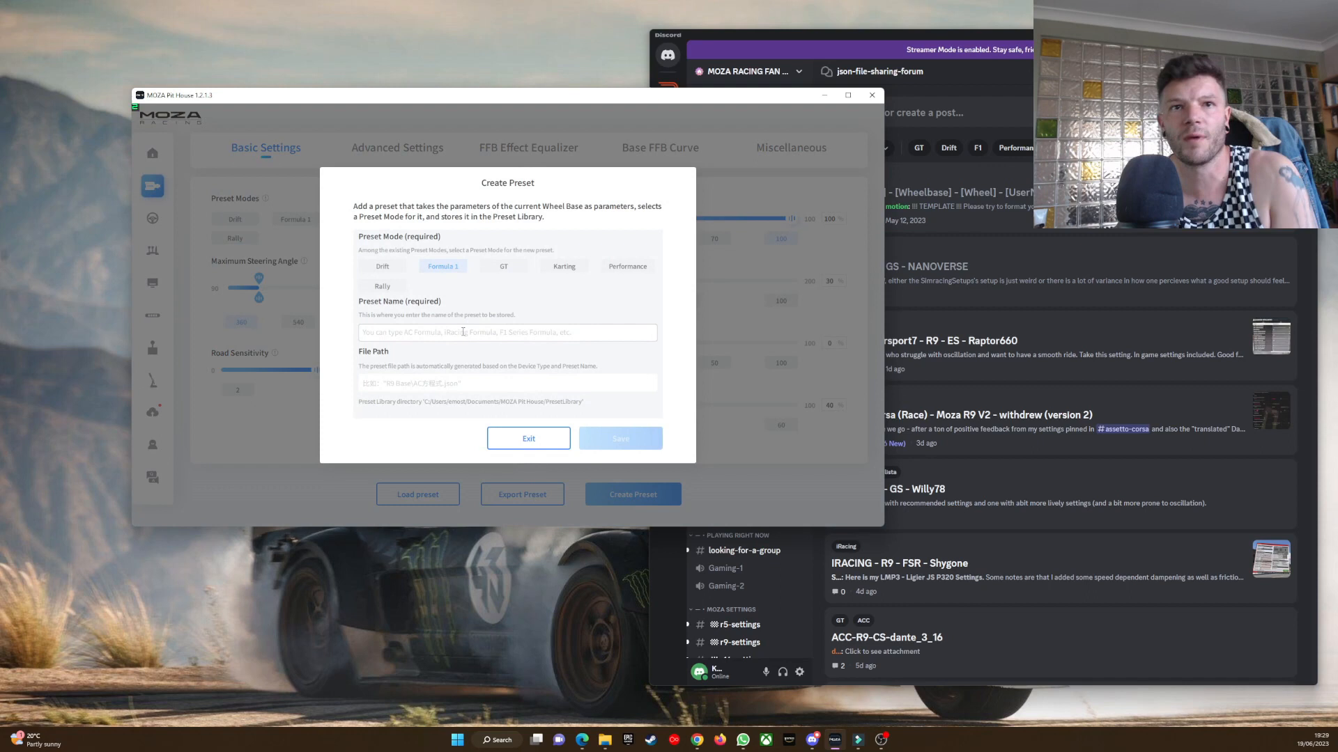
type("f12")
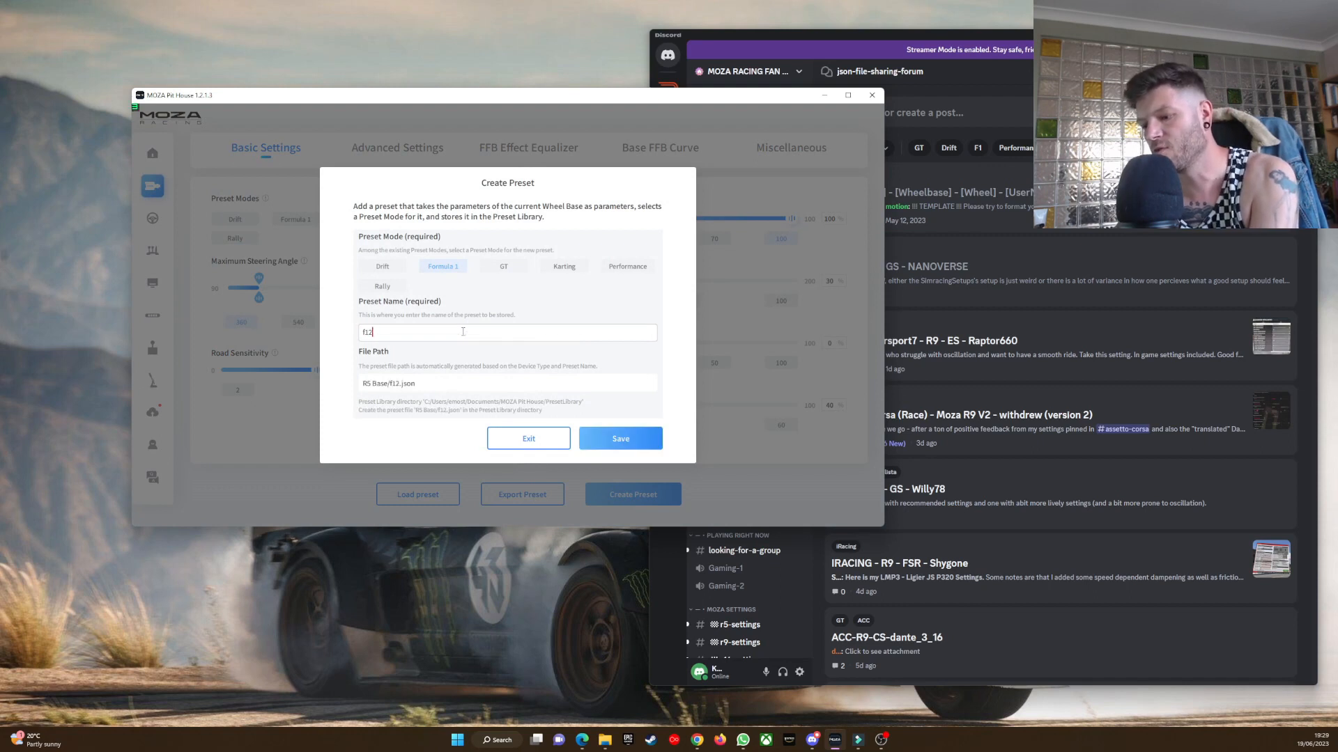
type("3333")
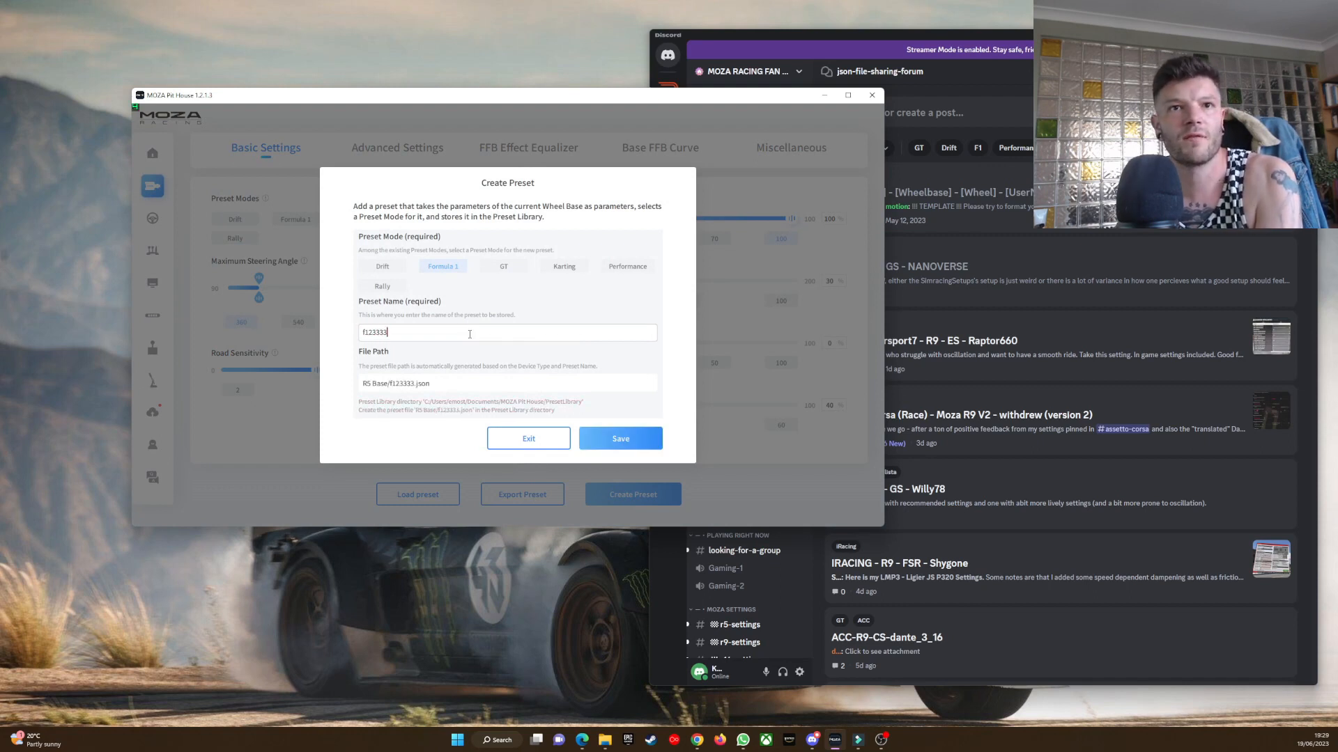
left_click(614, 438)
left_click(550, 445)
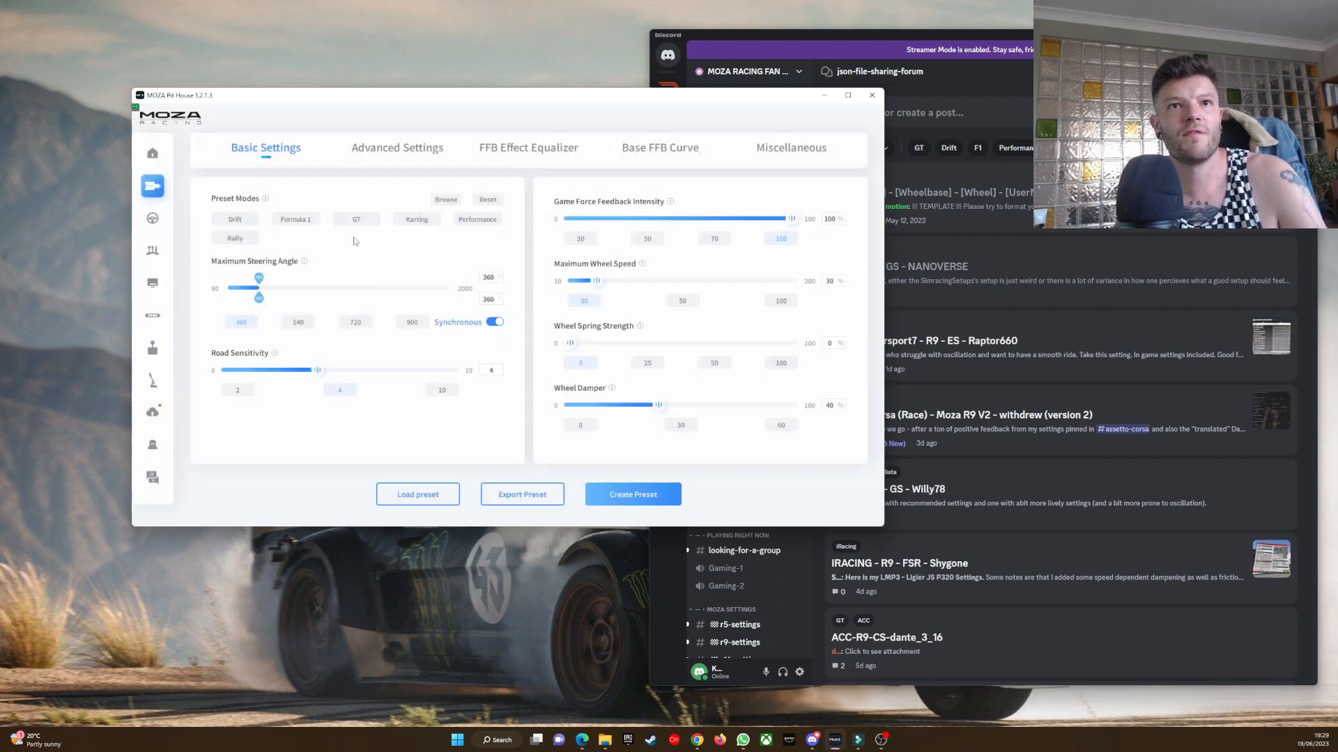
Test the saved preset by applying the GT preset AMS2-Offical and switching back to f123333 under Formula 1.
mouse_move(362, 220)
left_click(367, 307)
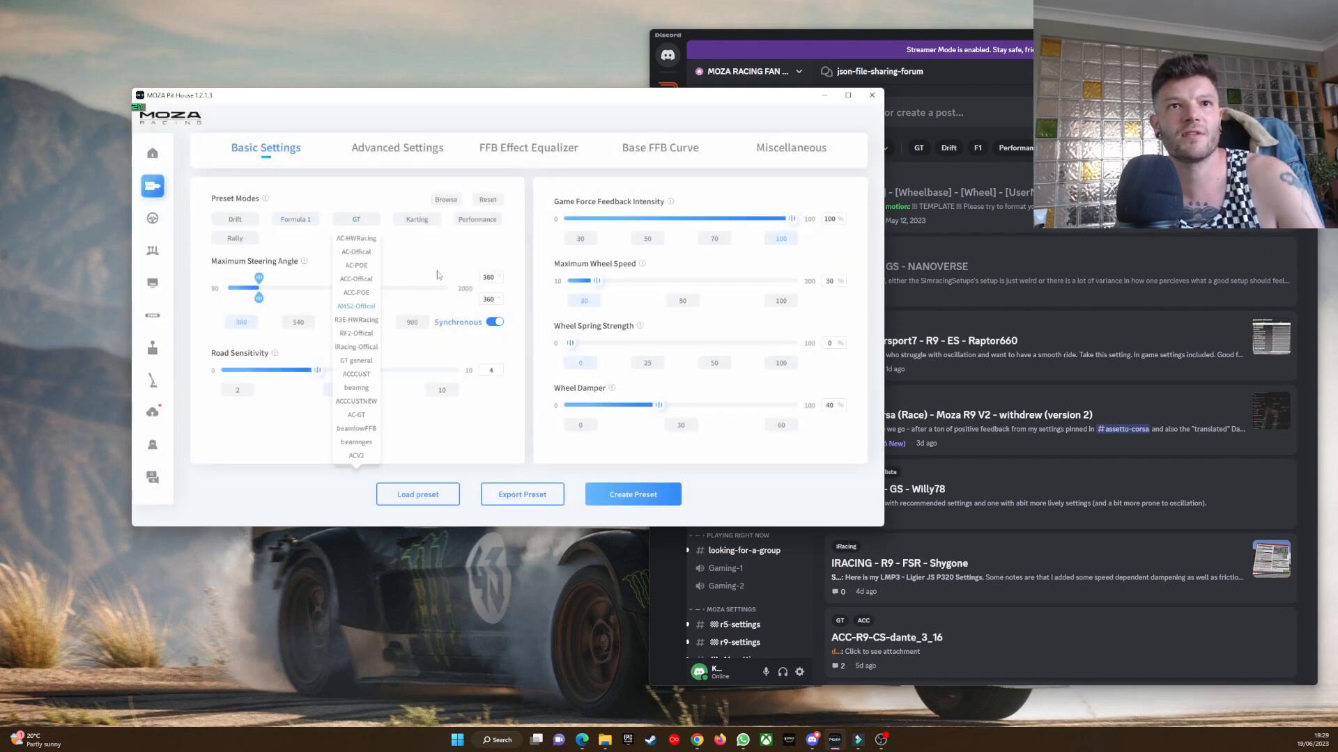
mouse_move(308, 222)
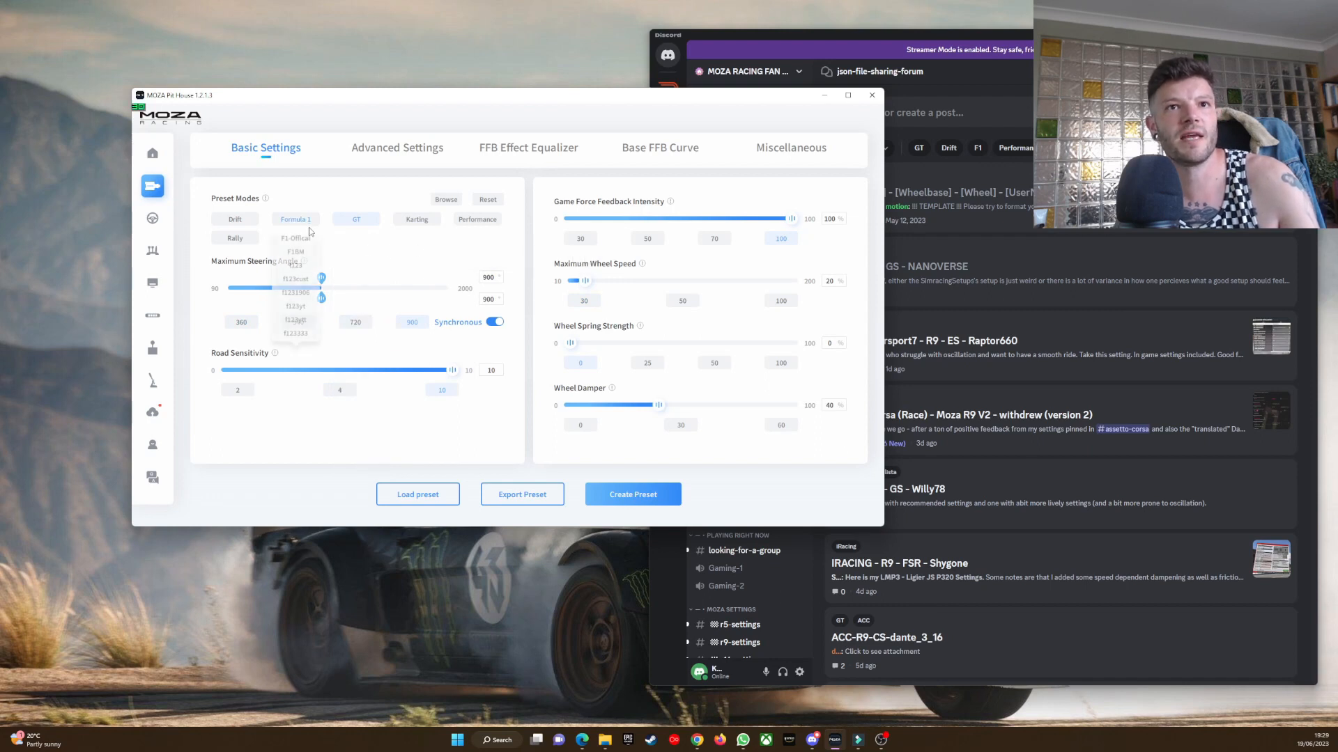
left_click(298, 334)
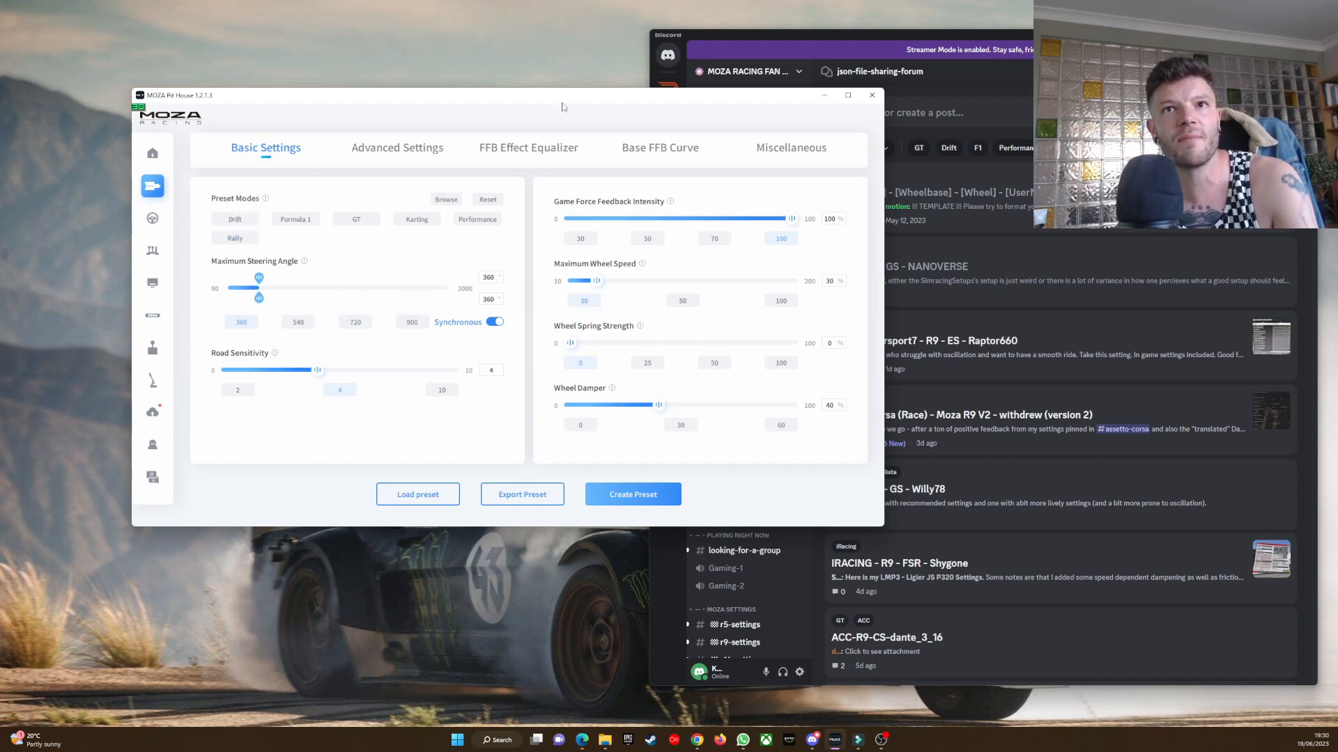
left_click_drag(564, 105, 467, 106)
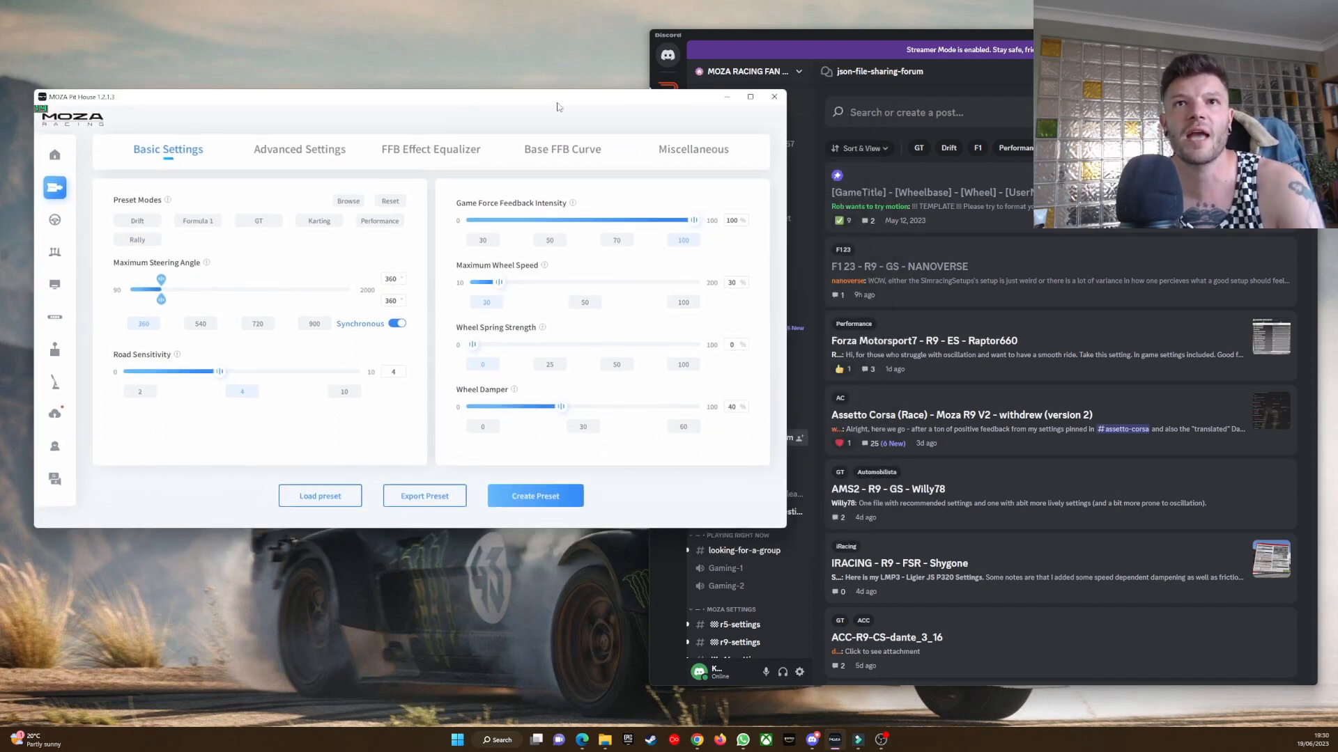